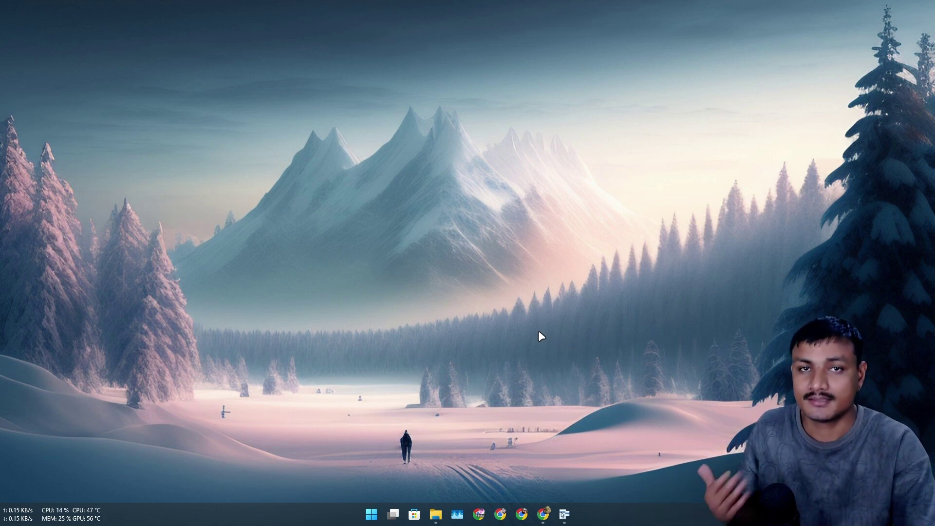
View the Easy Context Menu v1.6 download page and the microsoft/PowerToys repository in Chrome, and minimize the browser
{"action": "left_click", "coordinate": [542, 515]}
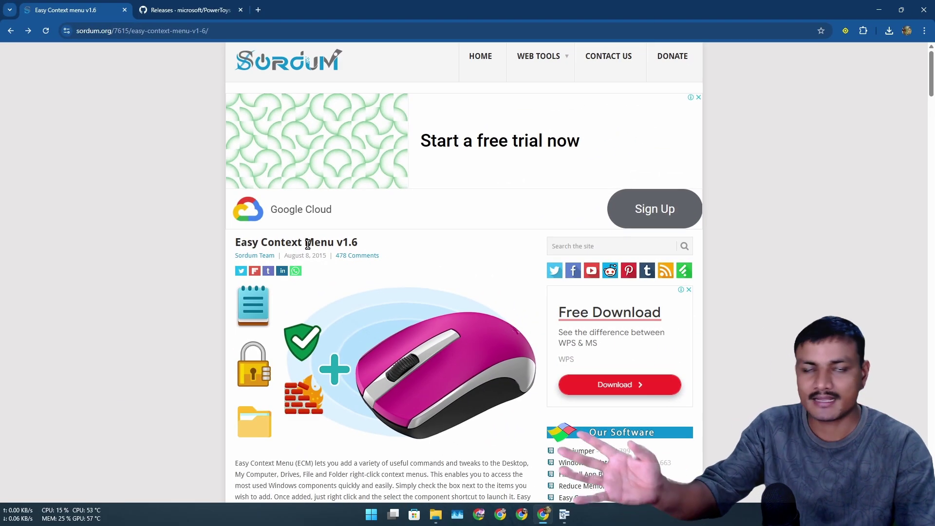
{"action": "left_click", "coordinate": [192, 10]}
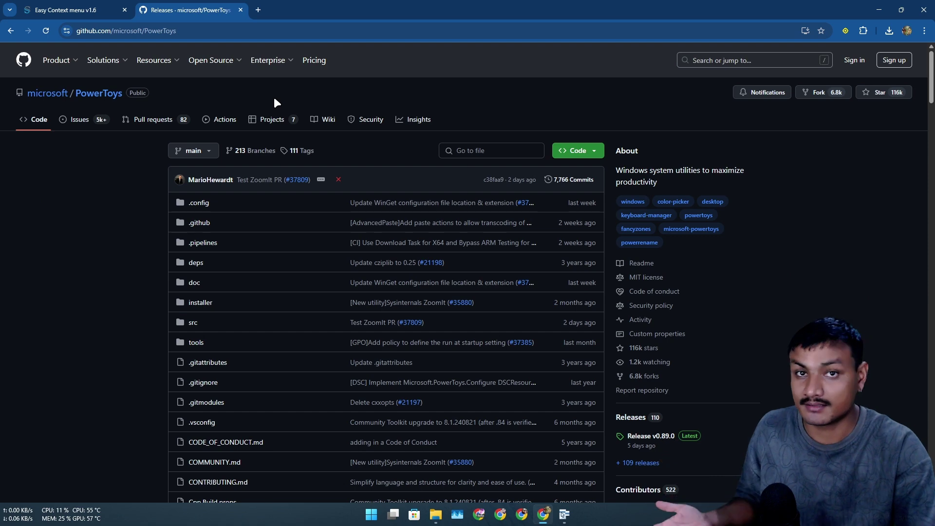
{"action": "key", "text": "ctrl+1"}
{"action": "key", "text": "super+Down"}
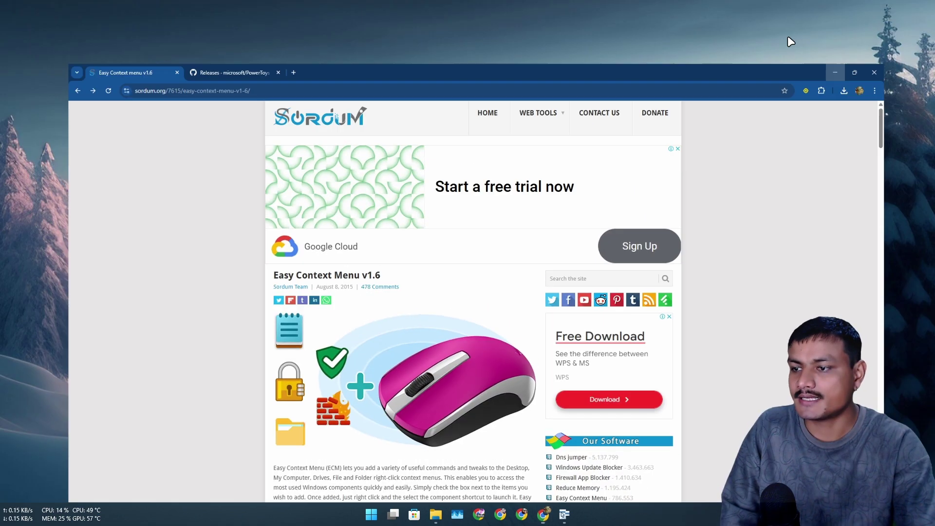
{"action": "key", "text": "super+Down"}
Launch EcMenu_x64.exe from the EcMenu_v1.6 folder in File Explorer and clear the folder window out of the way
{"action": "left_click", "coordinate": [436, 514]}
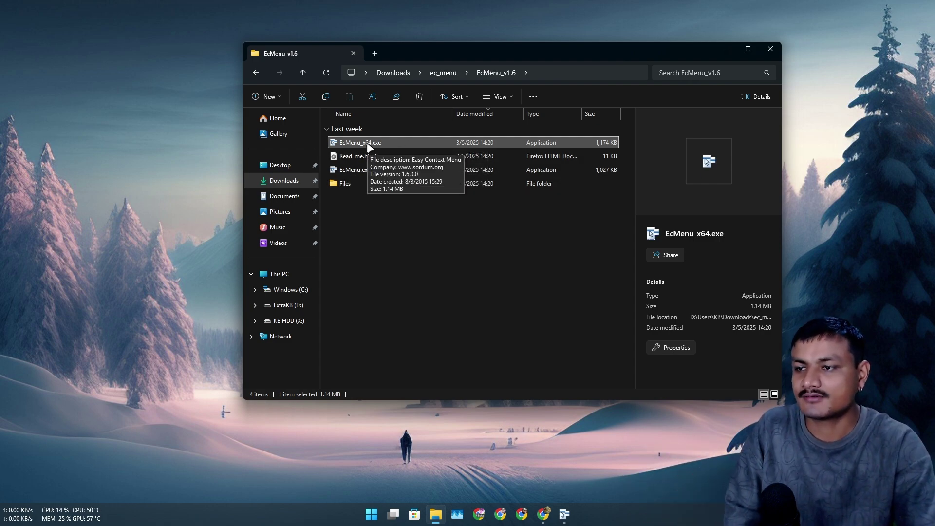
{"action": "double_click", "coordinate": [367, 143]}
{"action": "left_click", "coordinate": [714, 61]}
{"action": "left_click", "coordinate": [726, 50]}
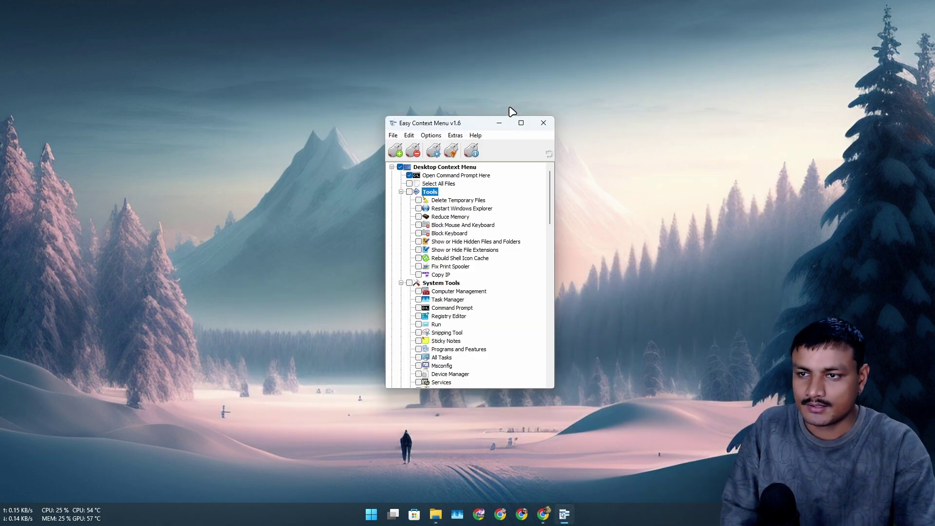
{"action": "left_click_drag", "start_coordinate": [463, 125], "coordinate": [437, 91]}
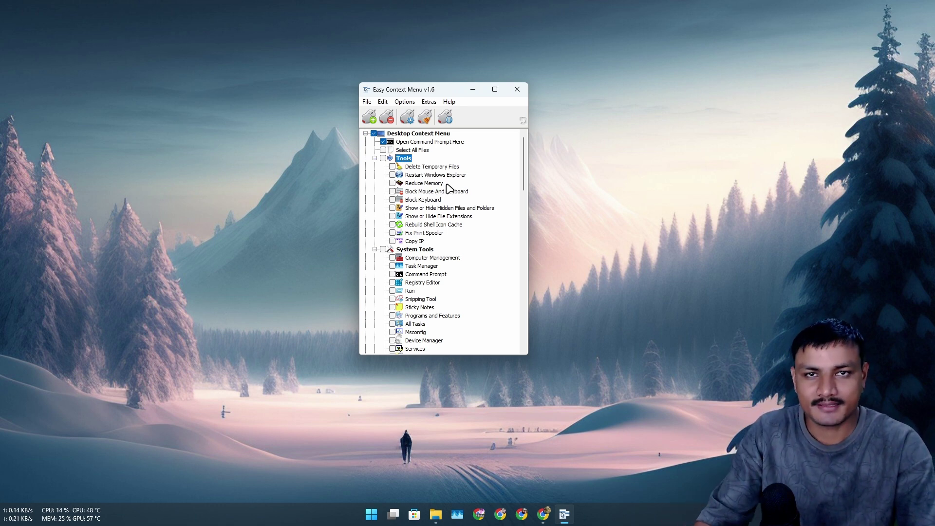
Inspect the entries in the desktop's context menu and close it
{"action": "right_click", "coordinate": [192, 69]}
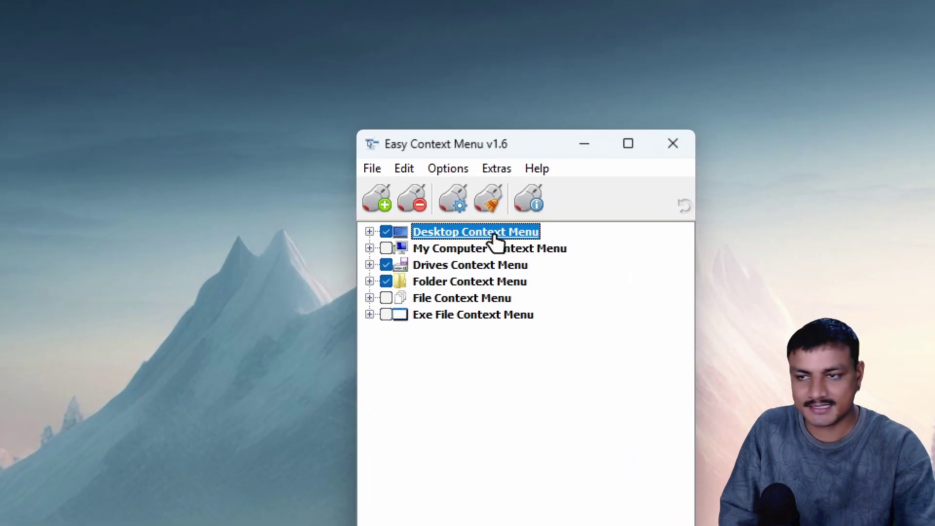
{"action": "right_click", "coordinate": [212, 131]}
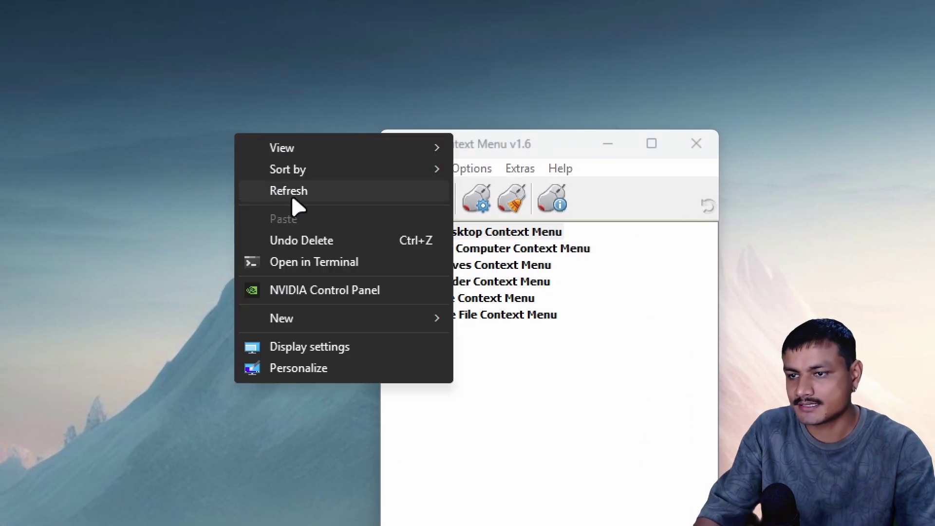
{"action": "left_click", "coordinate": [547, 159]}
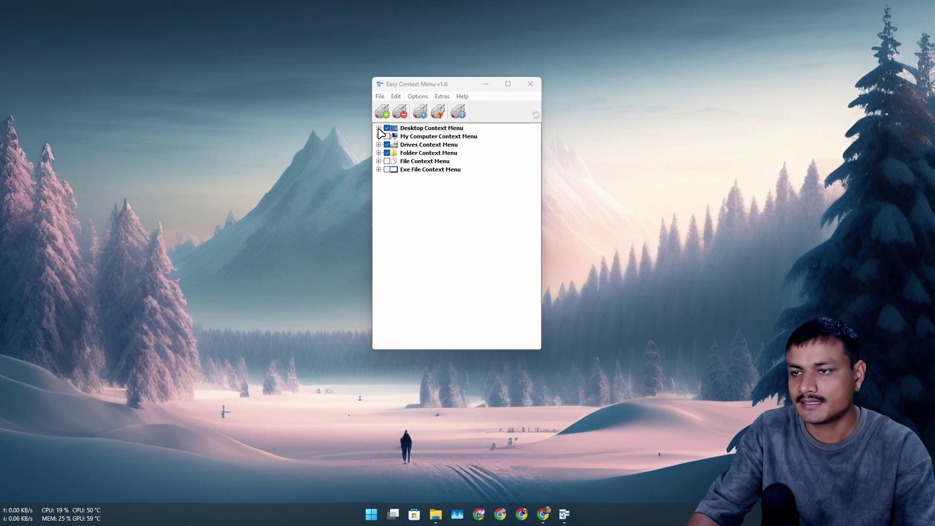
Enable only Delete Temporary Files in the Tools group of the Desktop Context Menu and apply the change
{"action": "left_click", "coordinate": [393, 232]}
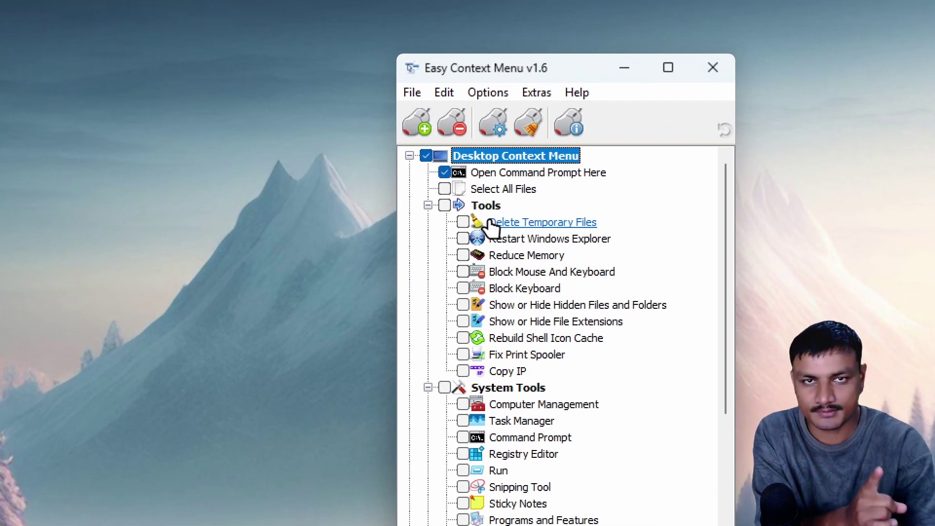
{"action": "left_click", "coordinate": [445, 206]}
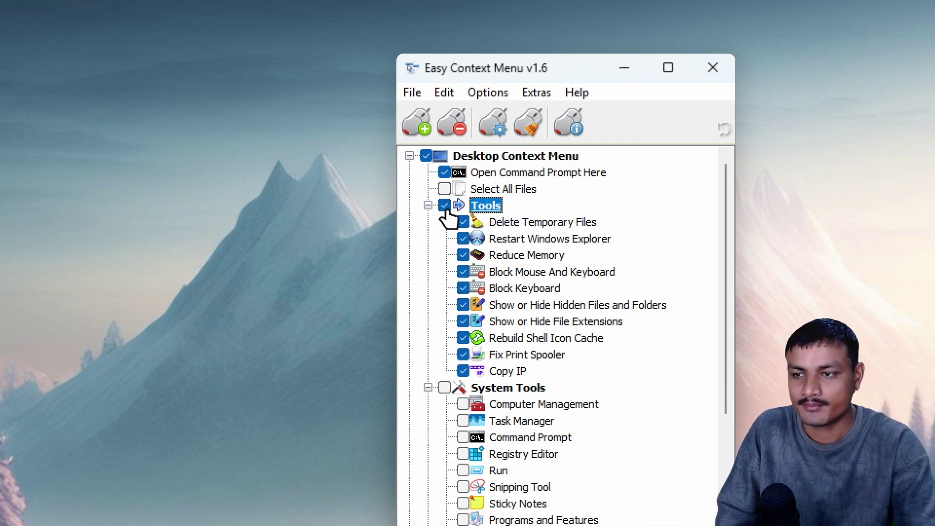
{"action": "left_click", "coordinate": [444, 206]}
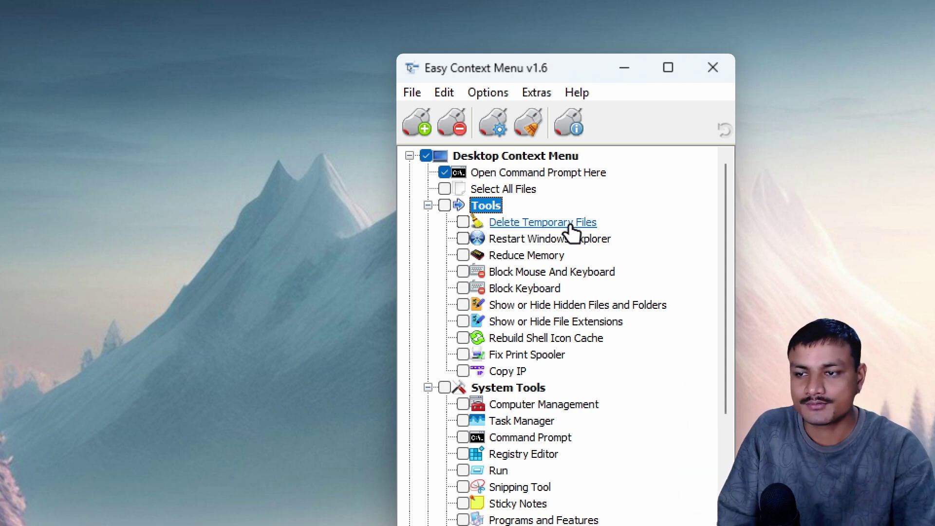
{"action": "left_click", "coordinate": [463, 222]}
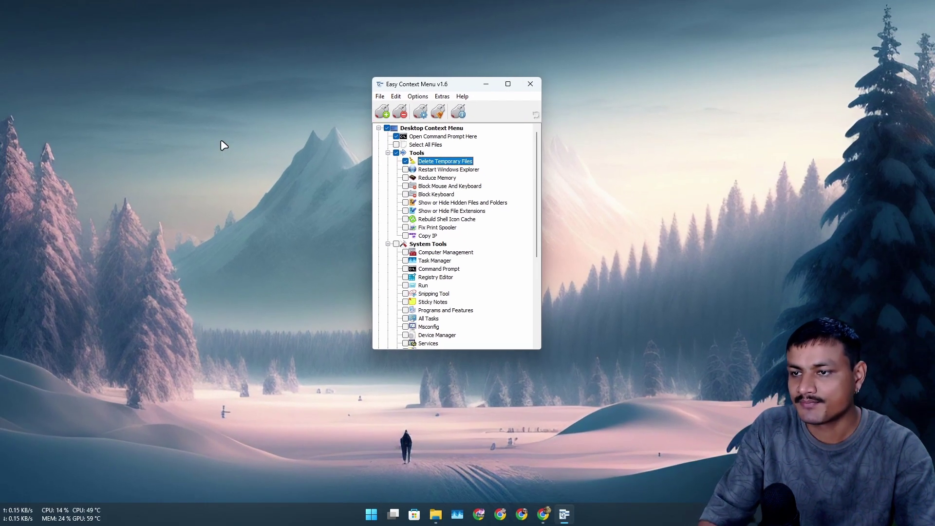
Run Delete Temporary Files from the Tools entries of the desktop's context menu
{"action": "right_click", "coordinate": [236, 94]}
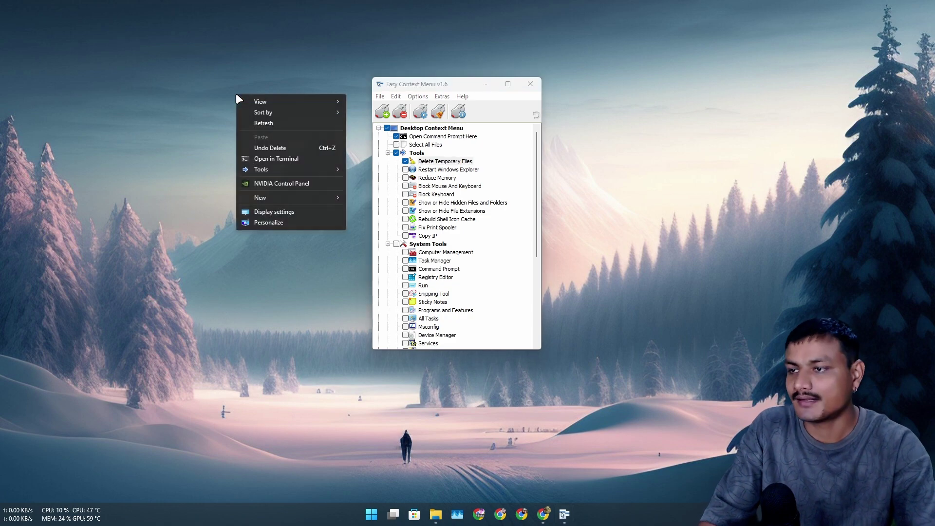
{"action": "mouse_move", "coordinate": [277, 173]}
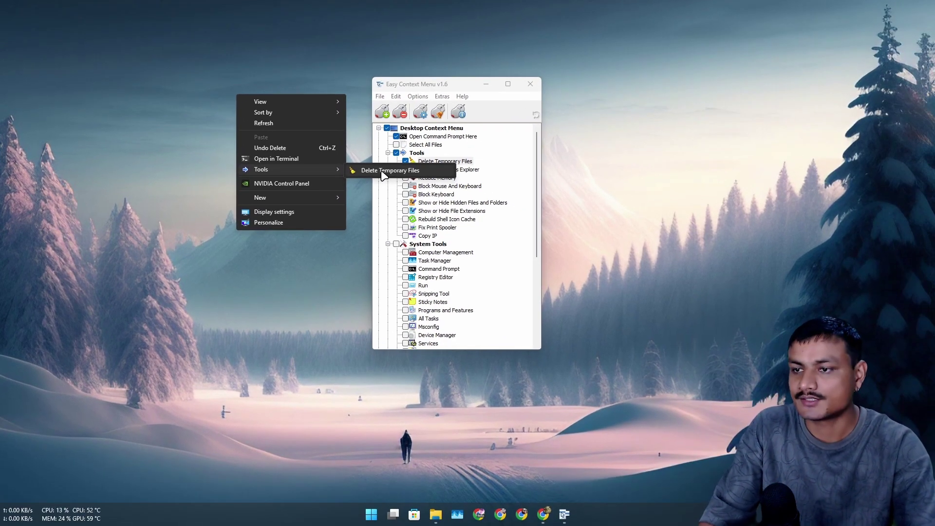
{"action": "left_click", "coordinate": [383, 172]}
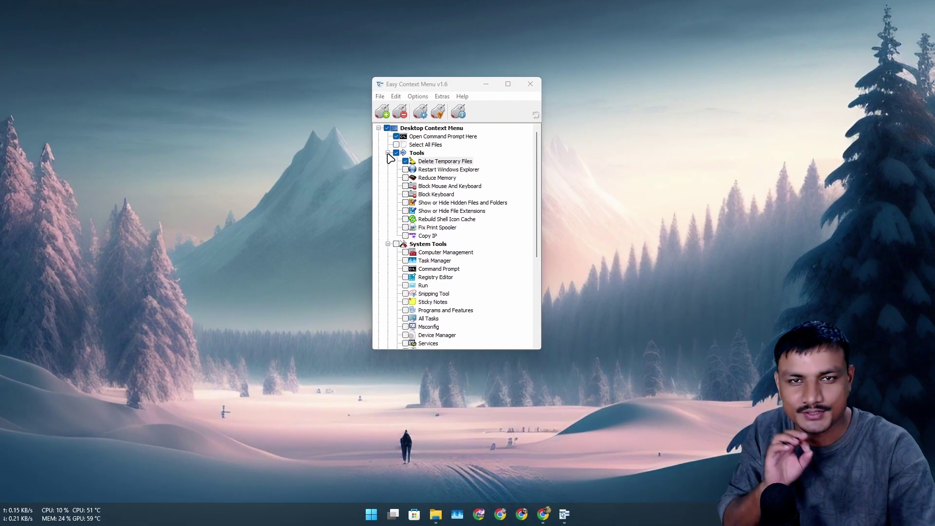
Enable Empty Recycle Bin under the desktop's System Tools, apply the change and check the desktop's context menu
{"action": "scroll", "coordinate": [441, 211], "scroll_direction": "down", "scroll_amount": 2}
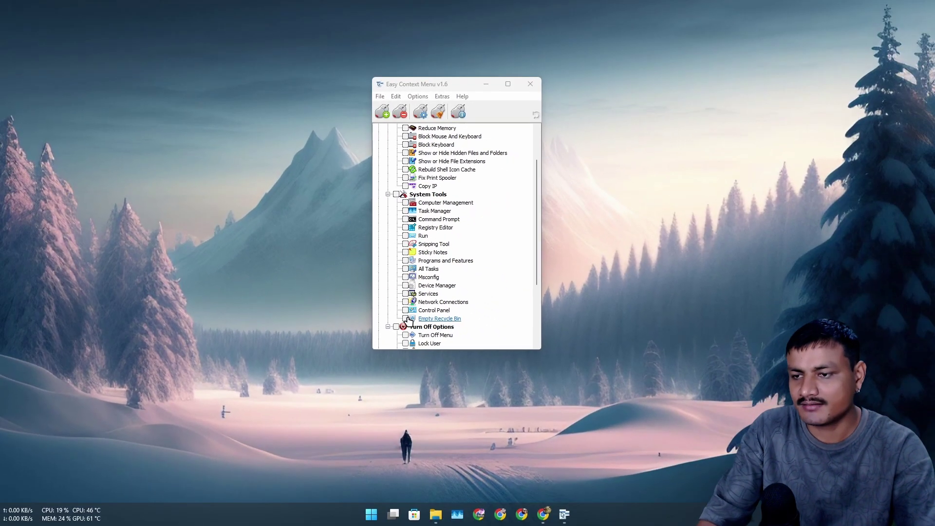
{"action": "left_click", "coordinate": [441, 398]}
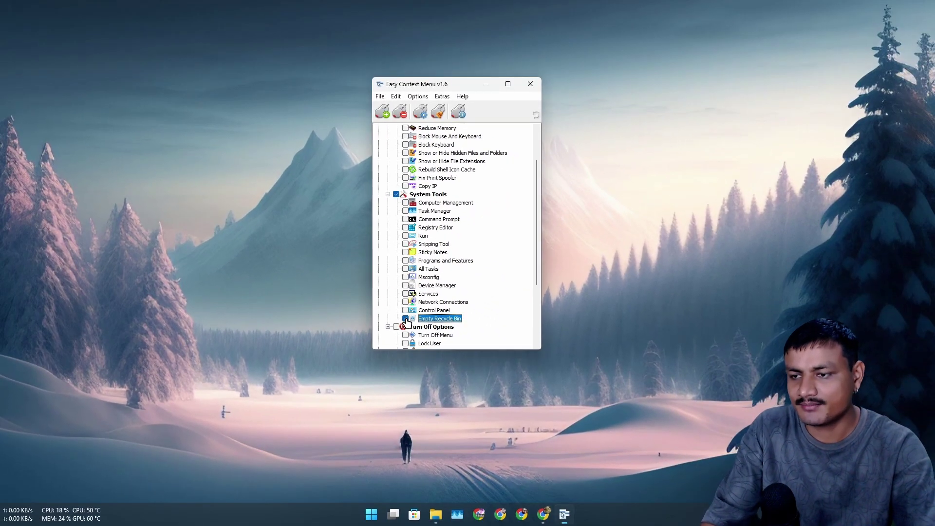
{"action": "left_click", "coordinate": [385, 116]}
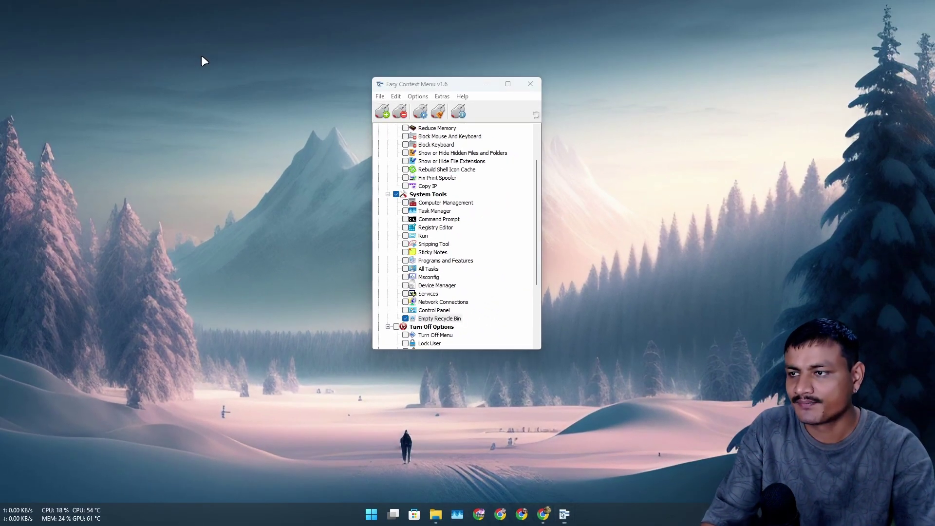
{"action": "right_click", "coordinate": [203, 57]}
{"action": "mouse_move", "coordinate": [216, 144]}
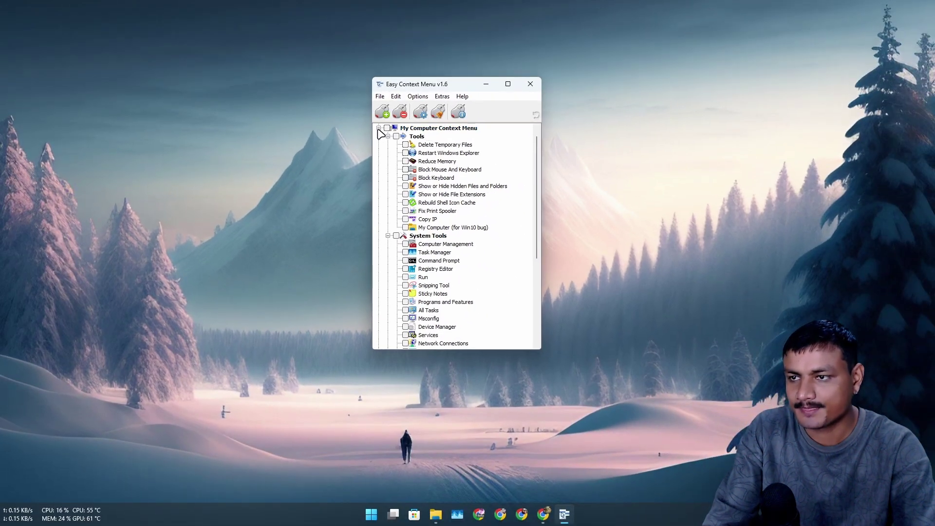
Collapse the Desktop Context Menu group and enable Disk Cleanup and Defrag in the Drives Context Menu group
{"action": "left_click", "coordinate": [379, 129]}
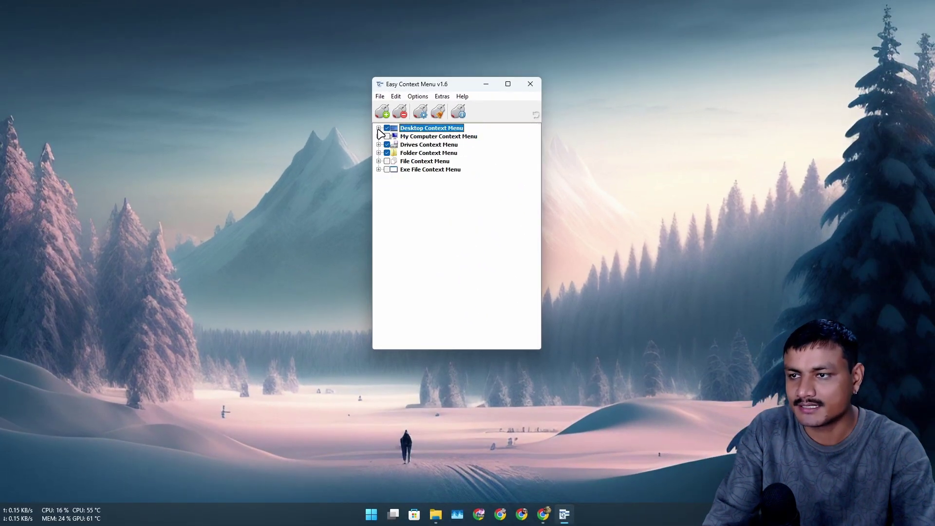
{"action": "left_click", "coordinate": [378, 145]}
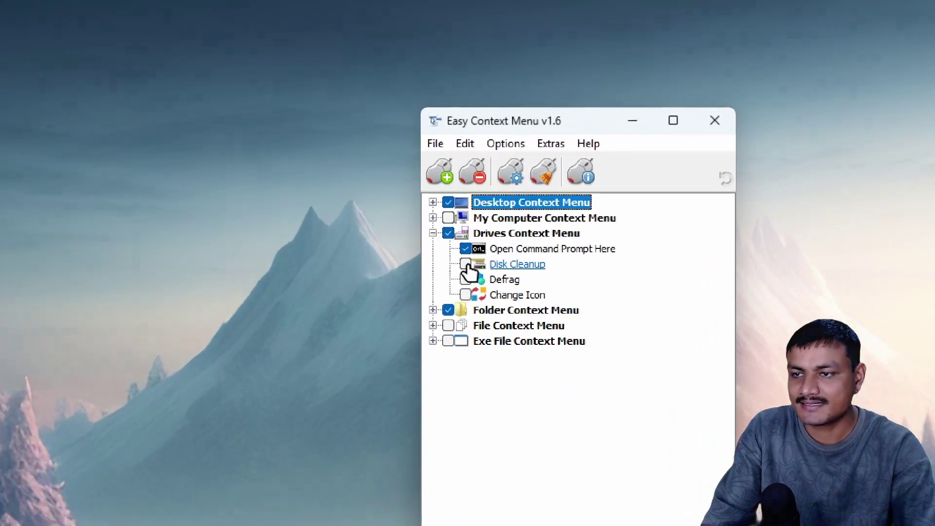
{"action": "left_click", "coordinate": [397, 162]}
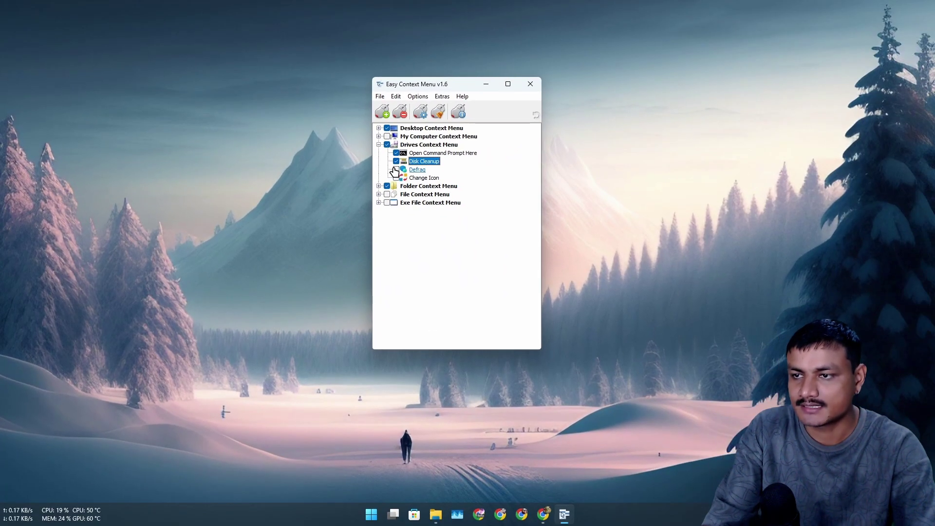
Start Disk Cleanup for the Windows (C:) drive from its context menu in File Explorer and close the dialog without cleaning
{"action": "left_click", "coordinate": [442, 518]}
{"action": "left_click", "coordinate": [280, 274]}
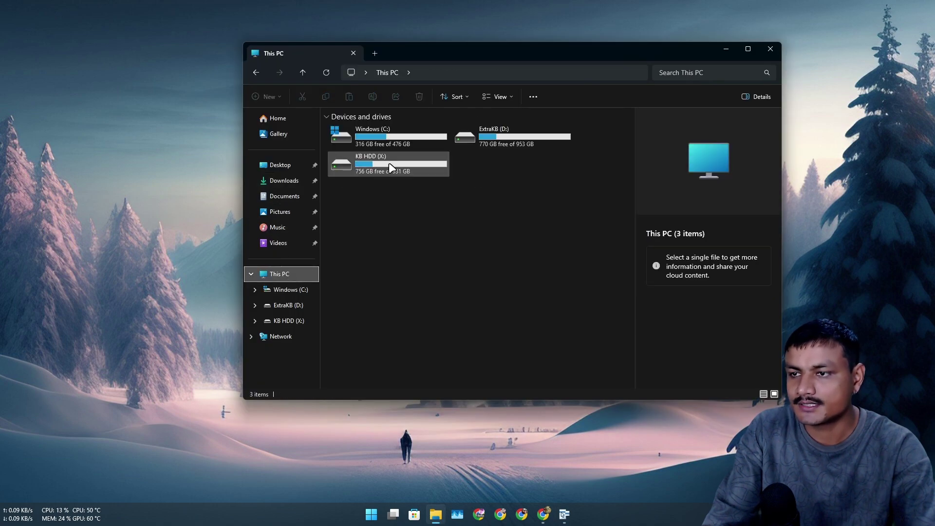
{"action": "right_click", "coordinate": [381, 137]}
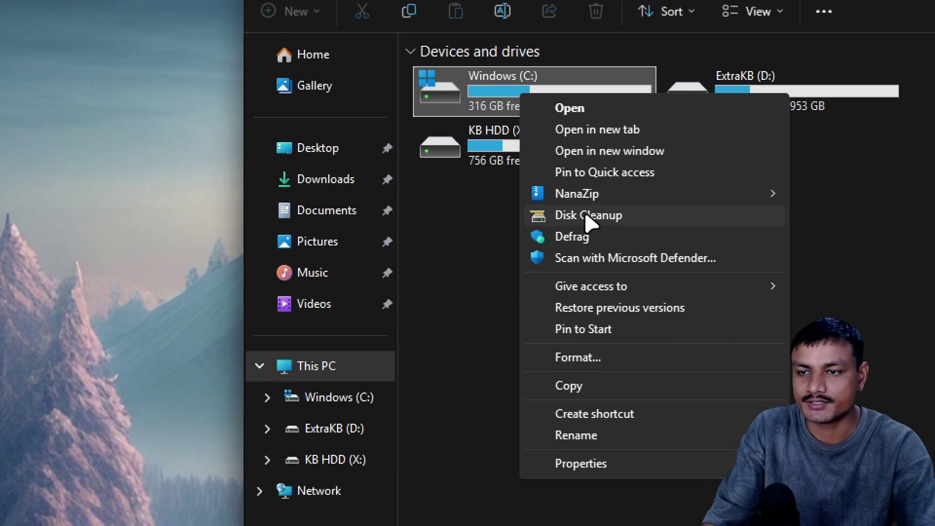
{"action": "left_click", "coordinate": [589, 220]}
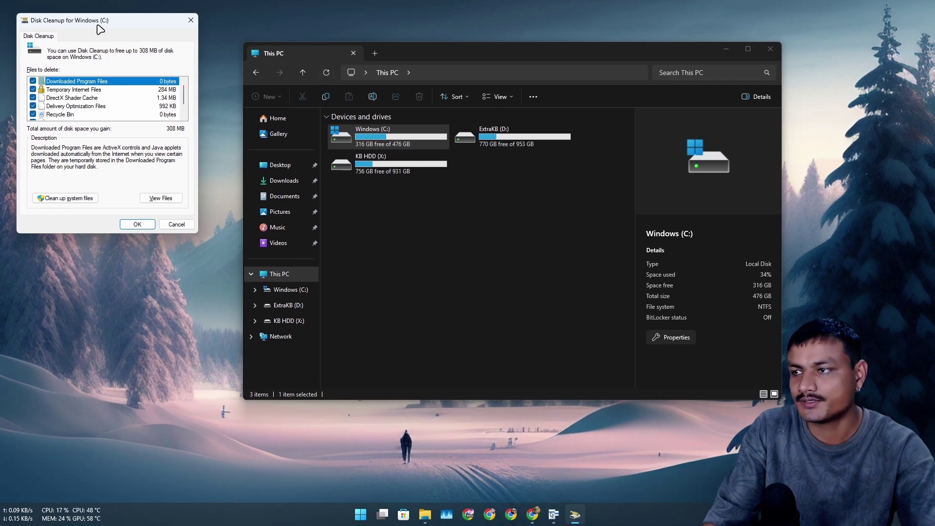
{"action": "left_click_drag", "start_coordinate": [100, 30], "coordinate": [454, 100]}
{"action": "left_click", "coordinate": [546, 94]}
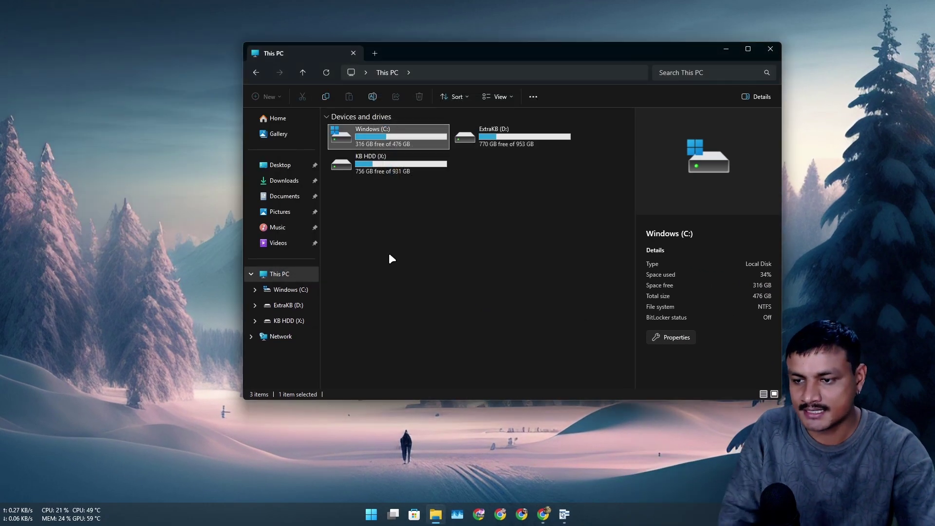
Switch back to Easy Context Menu, enable Take Ownership in the Folder Context Menu group and apply the change
{"action": "left_click", "coordinate": [564, 514]}
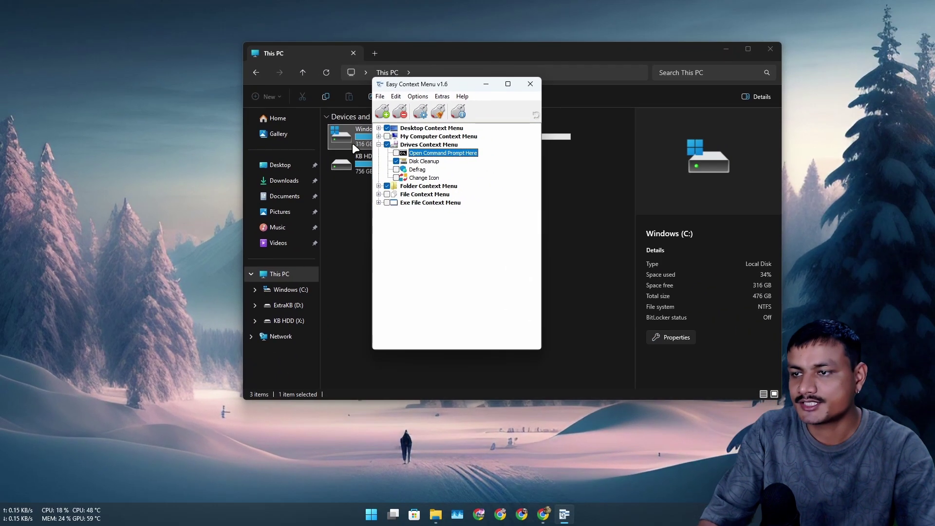
{"action": "left_click", "coordinate": [429, 186]}
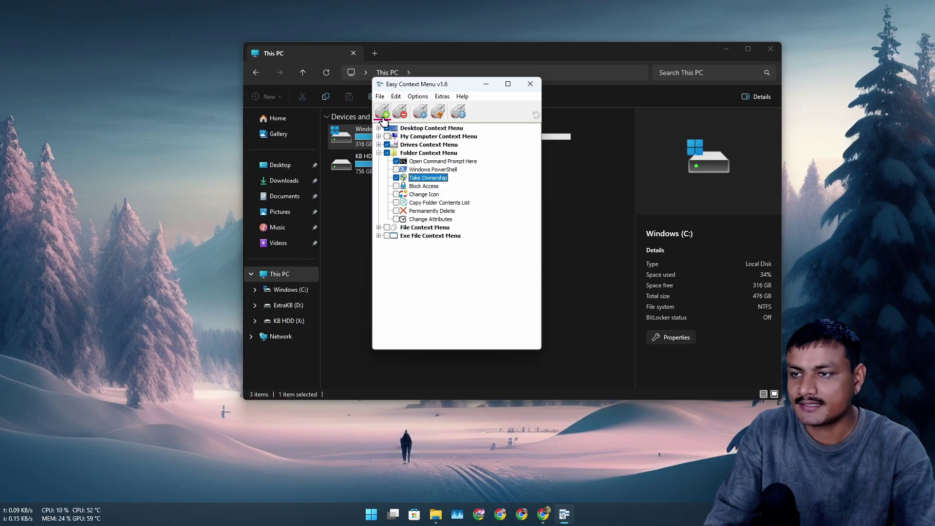
{"action": "left_click", "coordinate": [470, 263]}
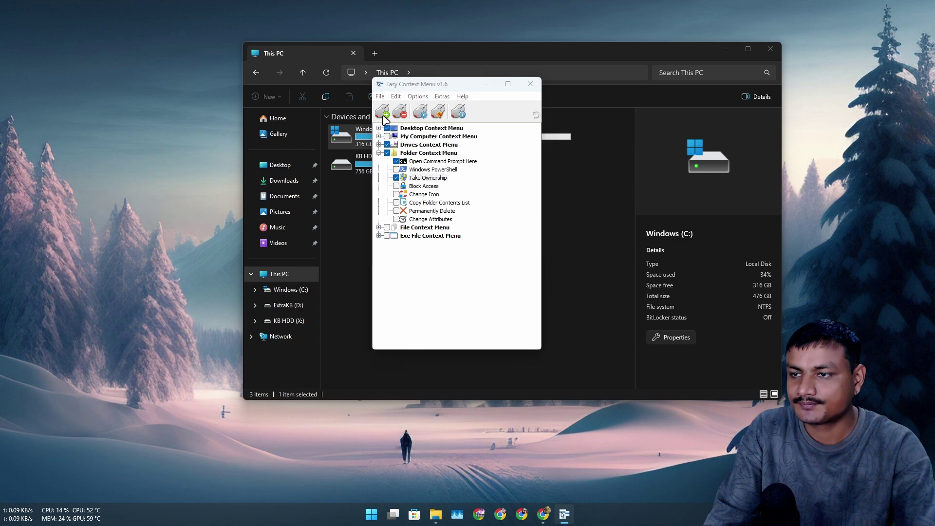
Take ownership of the HypVM folder in Documents using its context menu entry in File Explorer
{"action": "left_click", "coordinate": [292, 202]}
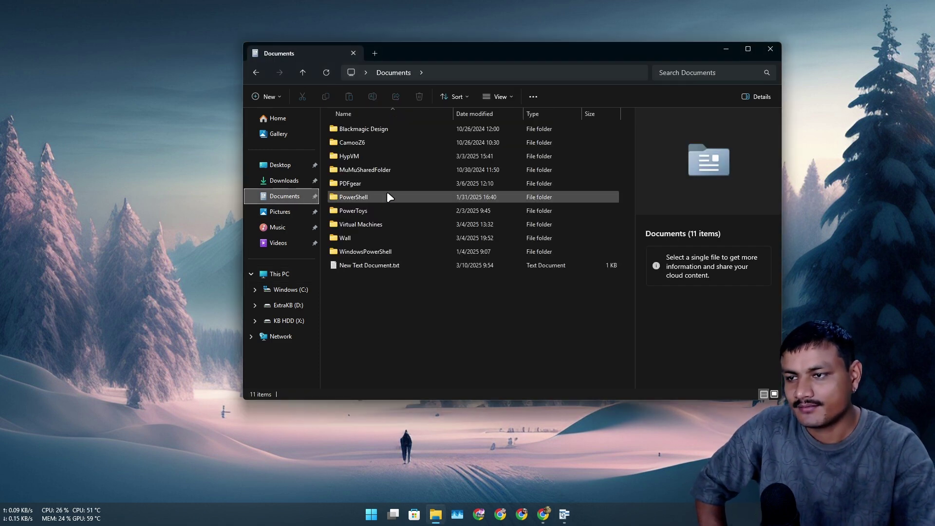
{"action": "mouse_move", "coordinate": [378, 155]}
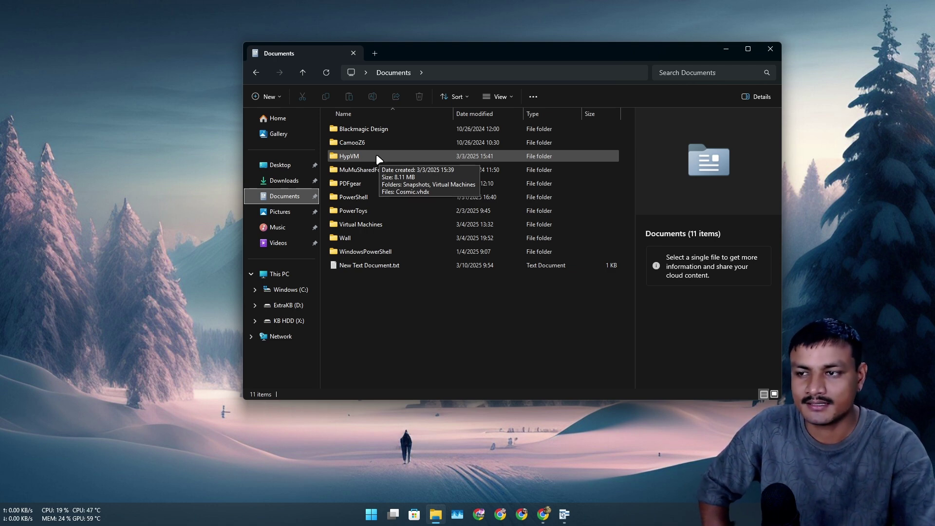
{"action": "left_click", "coordinate": [372, 155]}
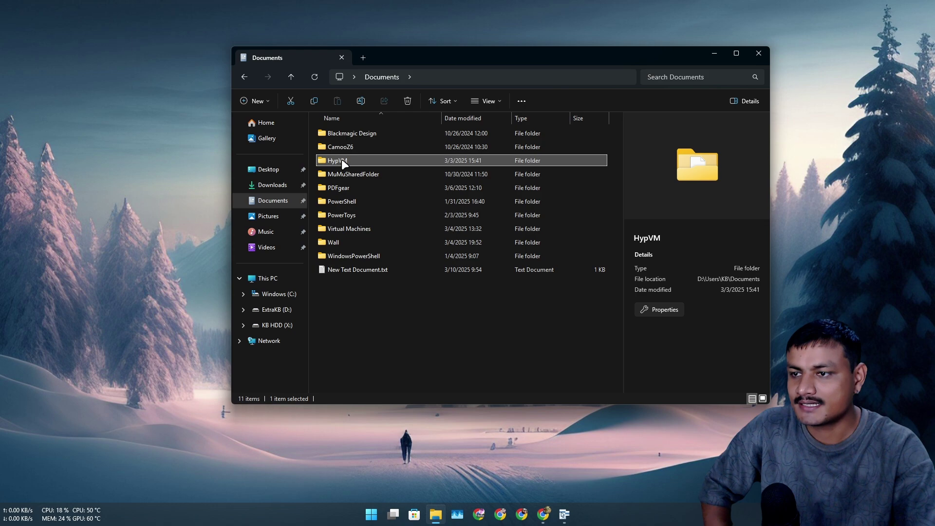
{"action": "mouse_move", "coordinate": [444, 59]}
{"action": "left_mouse_down"}
{"action": "mouse_move", "coordinate": [444, 220]}
{"action": "mouse_move", "coordinate": [438, 63]}
{"action": "left_mouse_up"}
{"action": "right_click", "coordinate": [337, 164]}
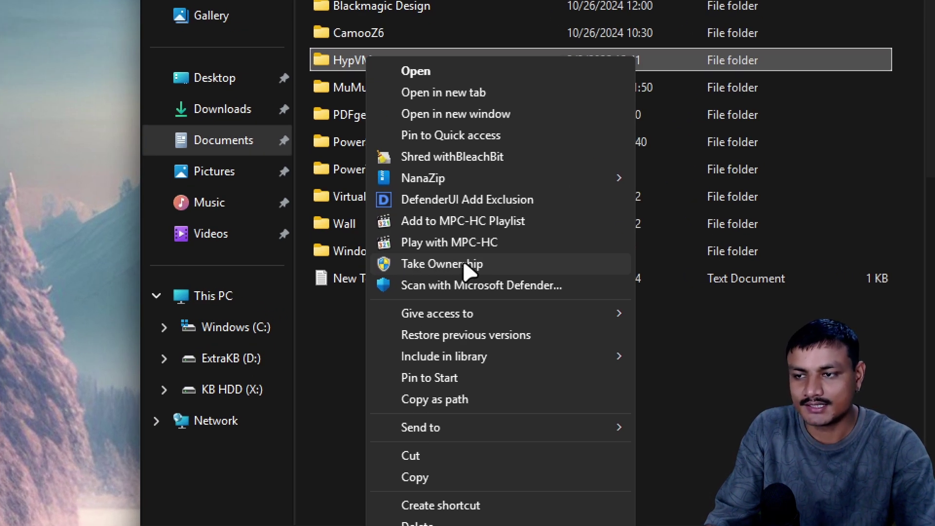
{"action": "left_click", "coordinate": [453, 268]}
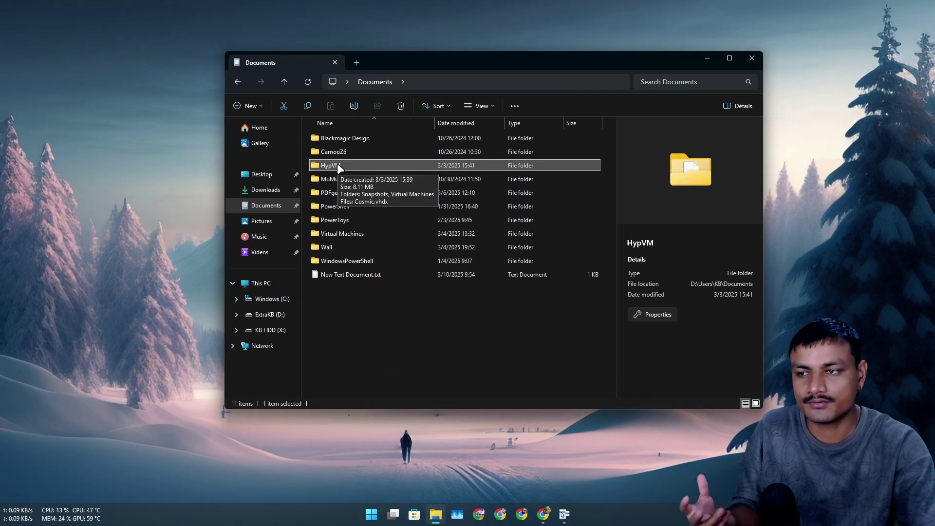
Examine the HypVM folder's security permissions in its properties, then close the properties dialog
{"action": "right_click", "coordinate": [337, 164]}
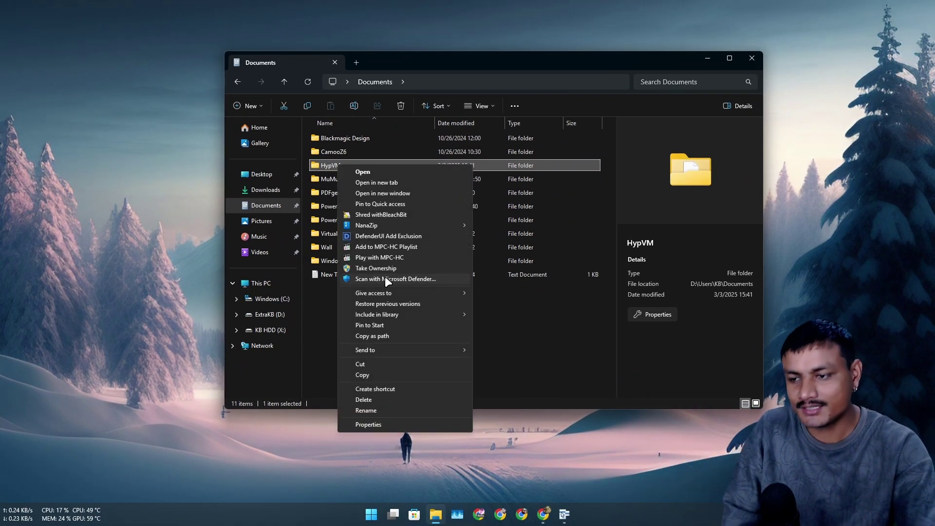
{"action": "left_click", "coordinate": [378, 420]}
{"action": "left_click_drag", "start_coordinate": [411, 178], "coordinate": [408, 122]}
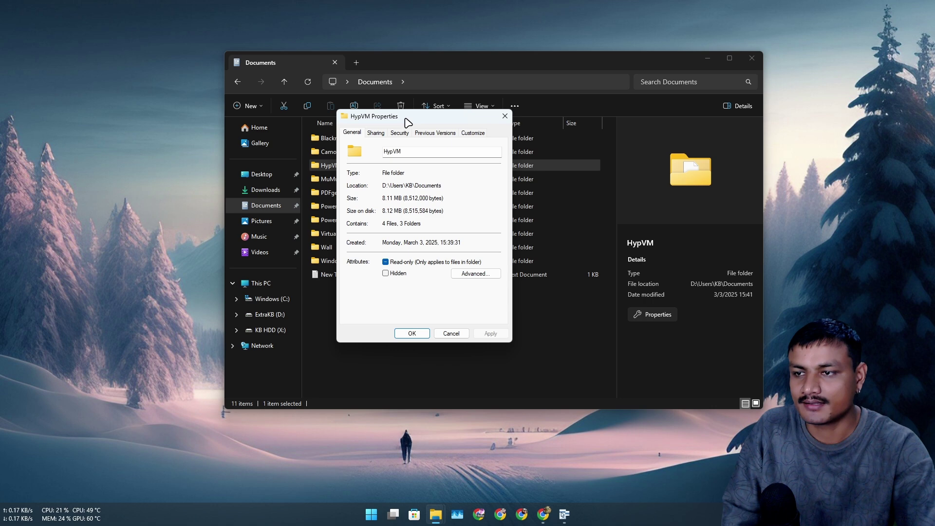
{"action": "left_click", "coordinate": [399, 132]}
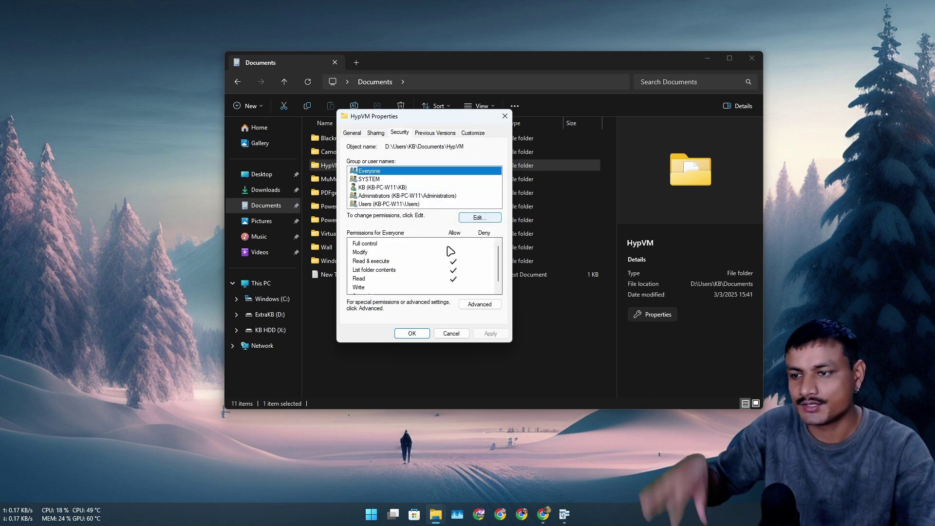
{"action": "left_click", "coordinate": [506, 118]}
{"action": "right_click", "coordinate": [326, 166]}
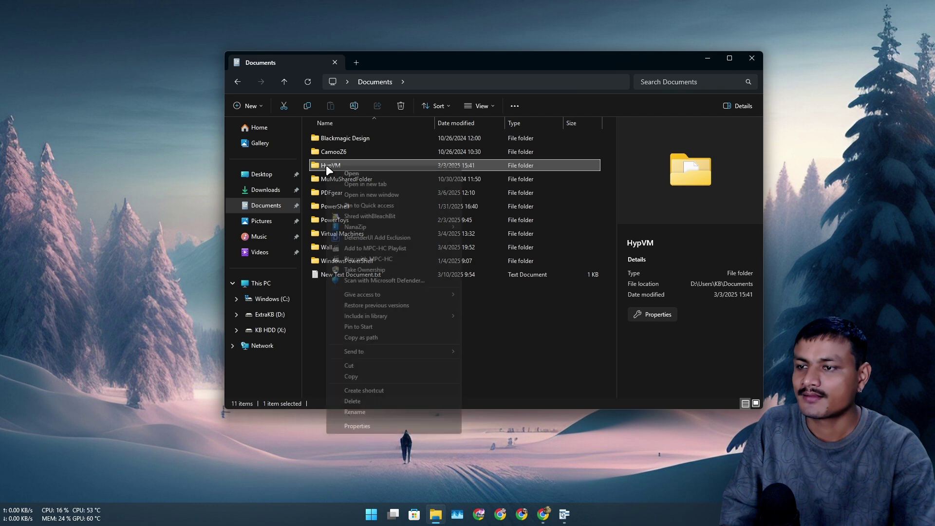
{"action": "left_click", "coordinate": [509, 333]}
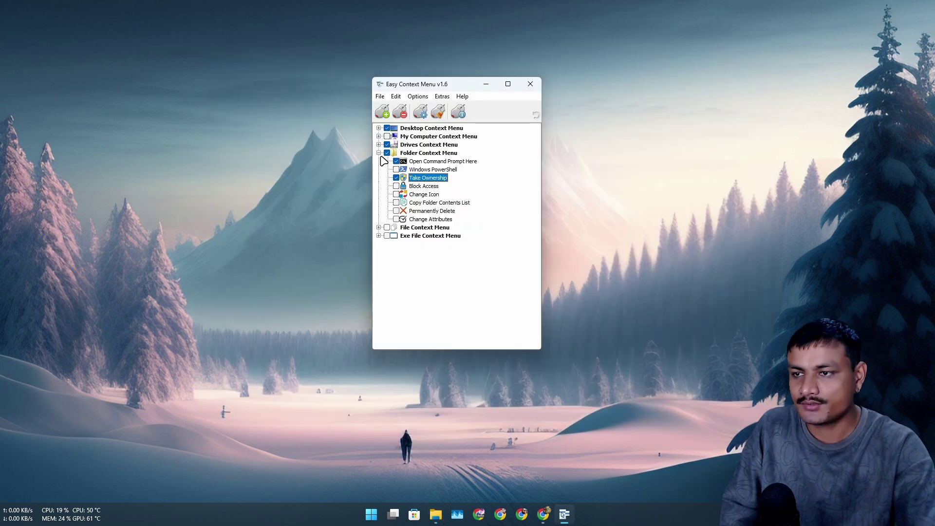
Collapse the Folder Context Menu group in Easy Context Menu, enable Take Ownership and Copy Text Contents for File Context Menu and apply the changes
{"action": "left_click", "coordinate": [379, 153]}
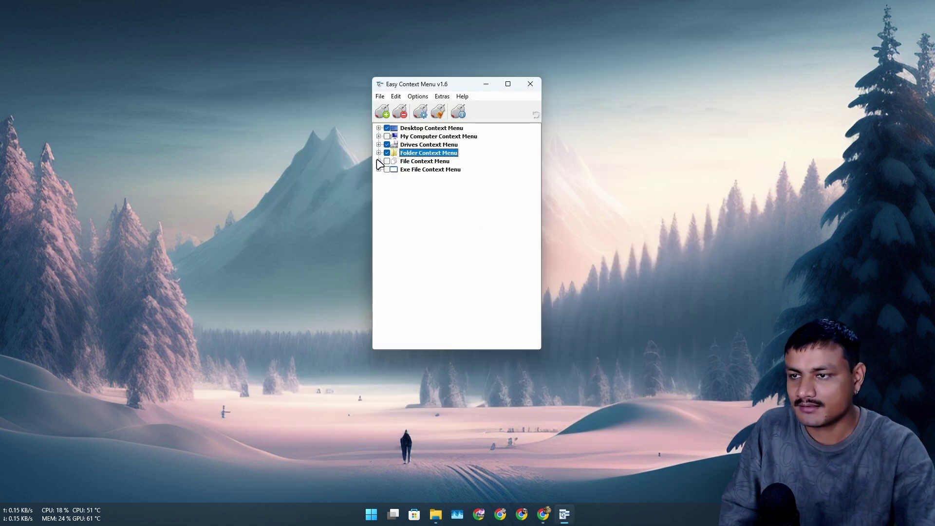
{"action": "left_click", "coordinate": [379, 161]}
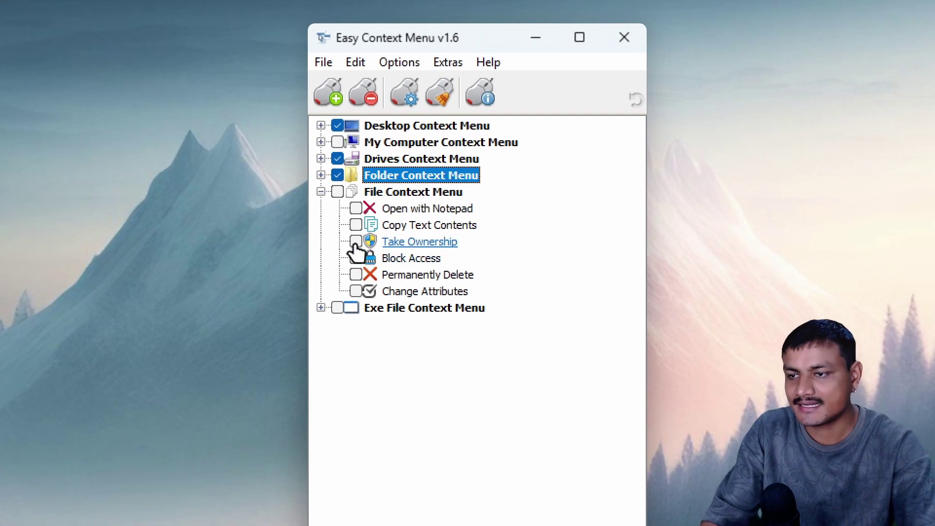
{"action": "left_click", "coordinate": [356, 243]}
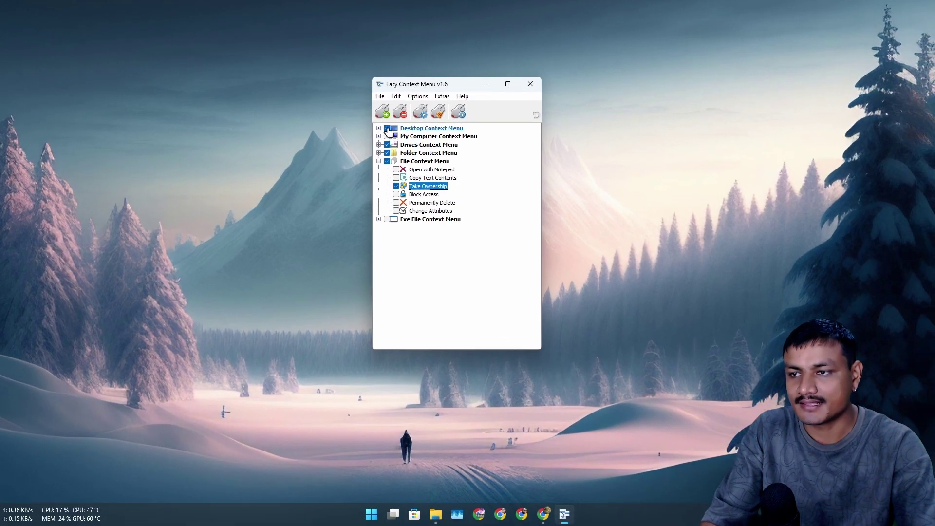
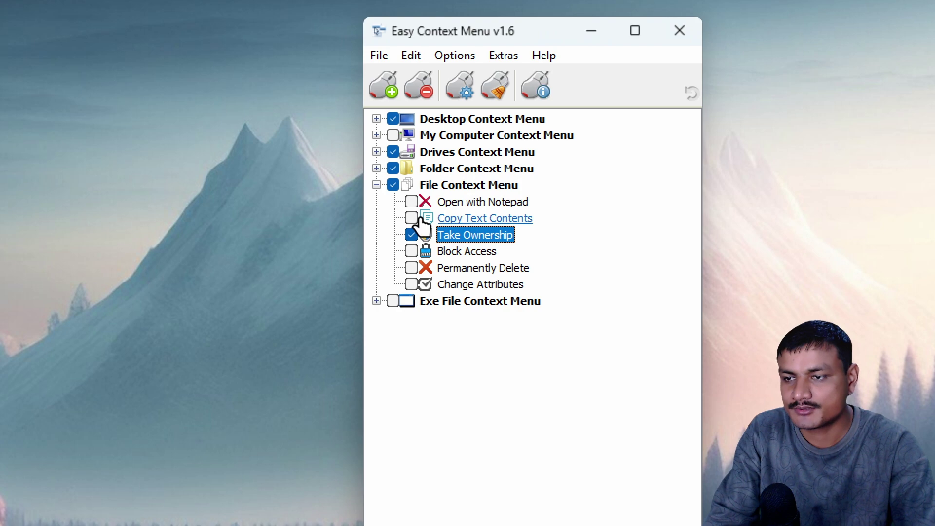
{"action": "left_click", "coordinate": [412, 218]}
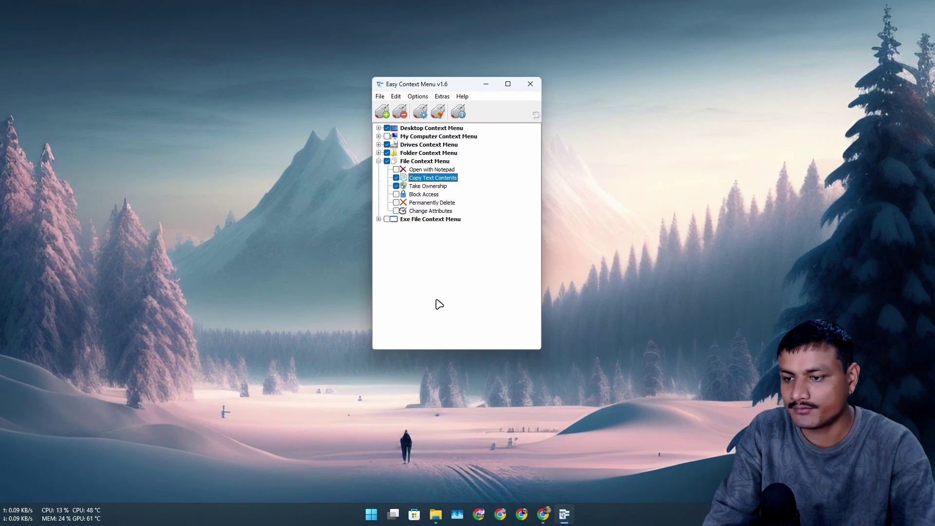
Switch to File Explorer and examine the Copy Text Contents entry in the context menu of New Text Document.txt in Documents
{"action": "left_click", "coordinate": [443, 507]}
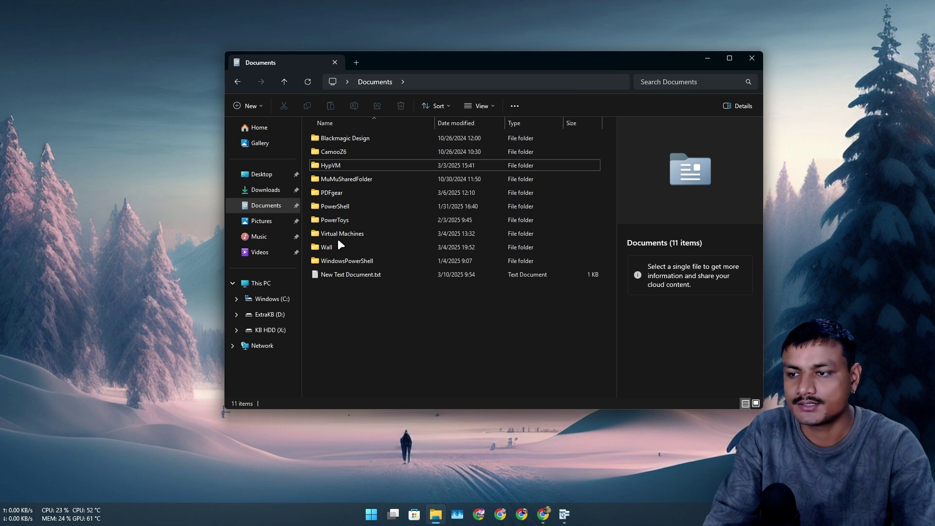
{"action": "left_click", "coordinate": [355, 276]}
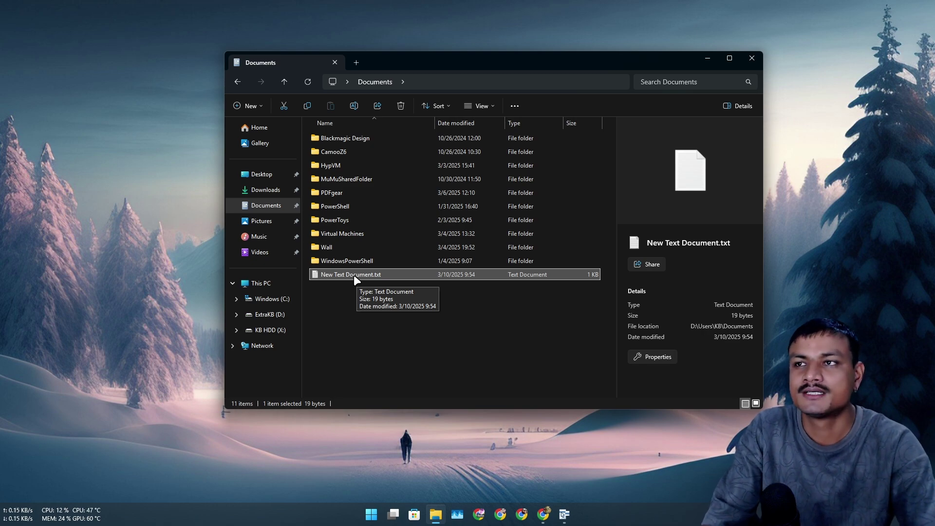
{"action": "right_click", "coordinate": [353, 275]}
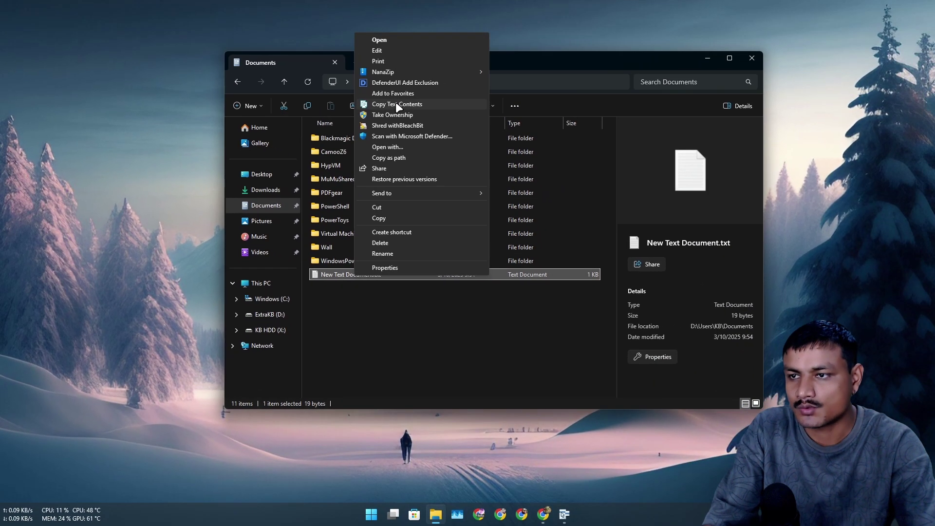
{"action": "left_click", "coordinate": [401, 170]}
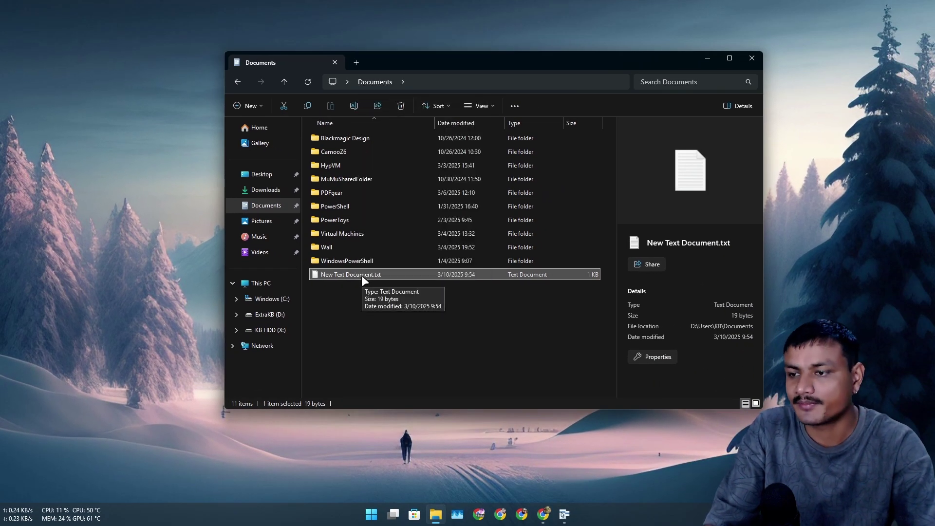
Switch to Easy Context Menu, enable Add To Firewall and Delete From Firewall in the Exe File Context Menu group and apply the change
{"action": "key", "text": "alt+Tab"}
{"action": "left_click", "coordinate": [379, 169]}
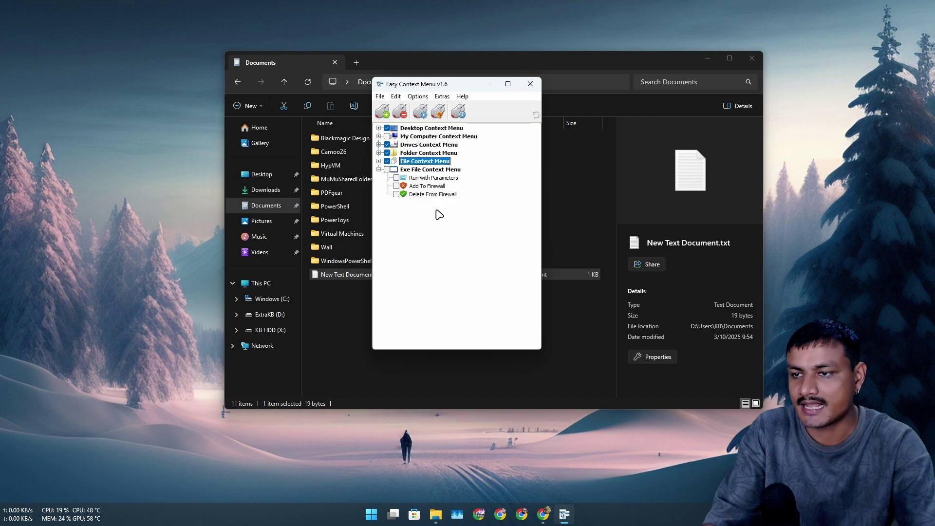
{"action": "left_click", "coordinate": [396, 193]}
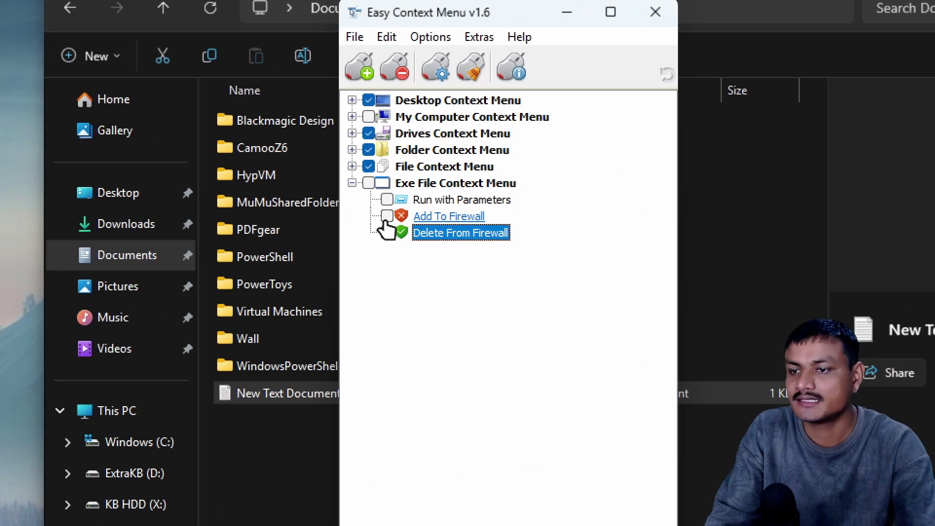
{"action": "left_click", "coordinate": [386, 216]}
{"action": "left_click", "coordinate": [387, 233]}
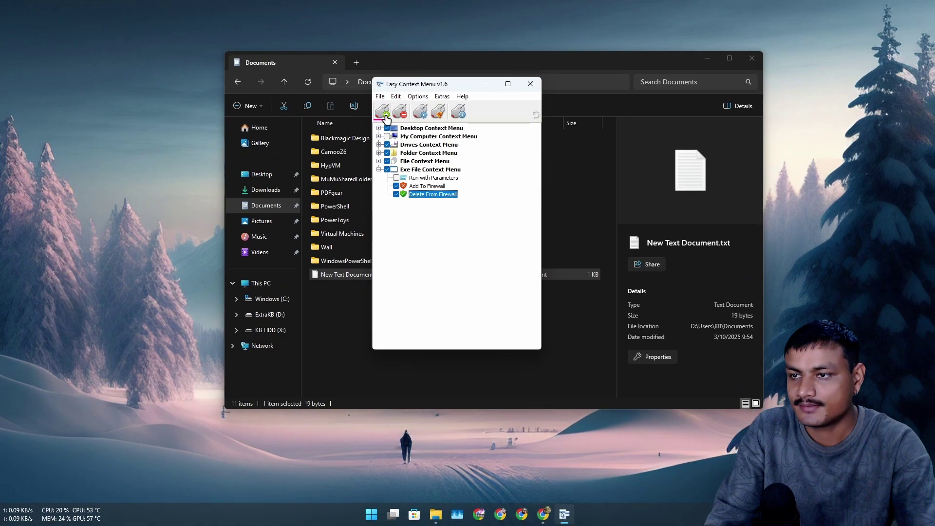
Minimize Easy Context Menu and add rufus-4.6.exe in Downloads to the firewall using its context menu entry
{"action": "left_click", "coordinate": [487, 84]}
{"action": "left_click", "coordinate": [266, 189]}
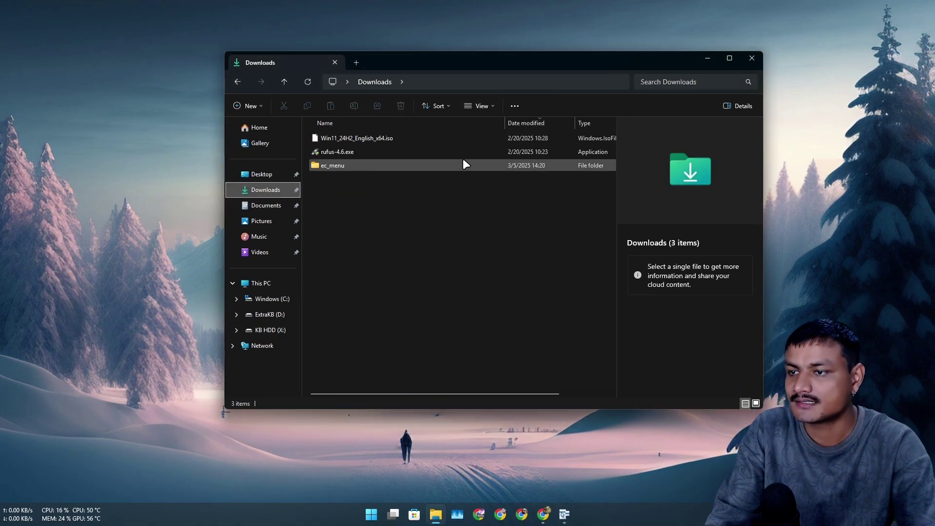
{"action": "left_click", "coordinate": [343, 151]}
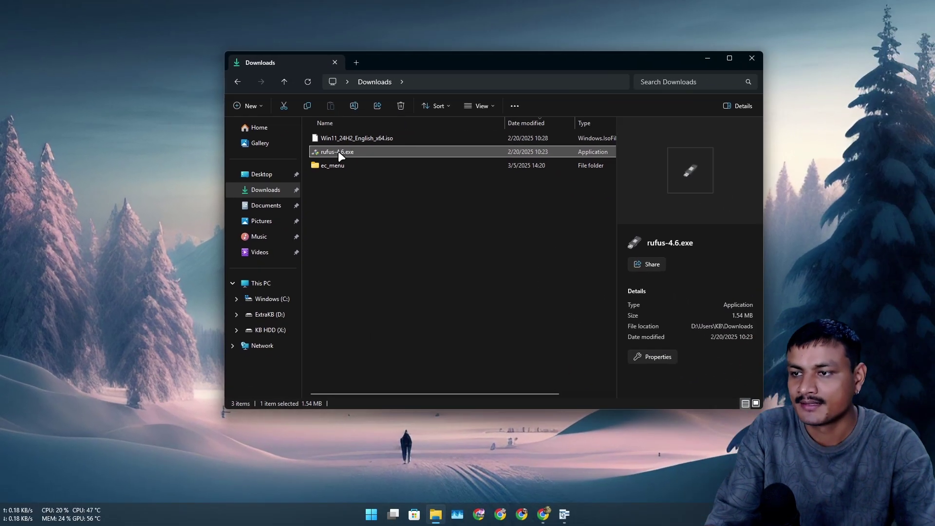
{"action": "right_click", "coordinate": [340, 155]}
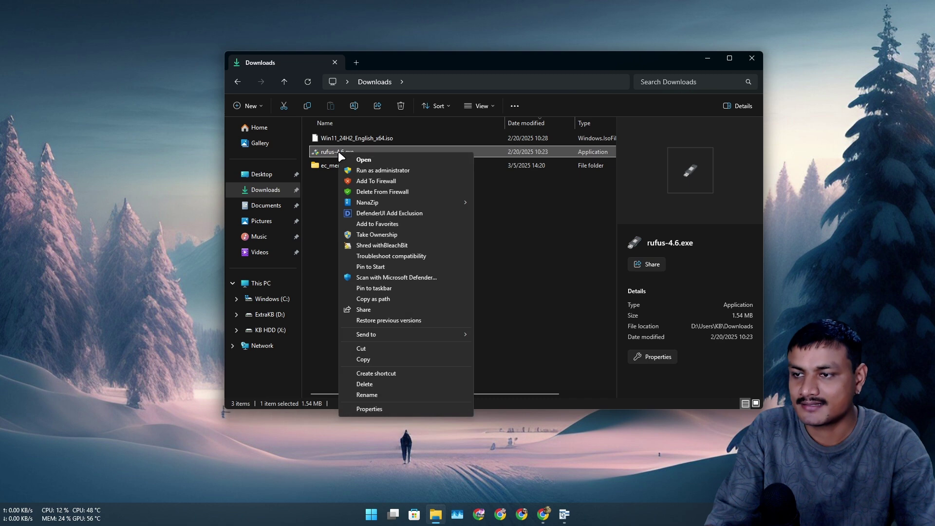
{"action": "left_click", "coordinate": [393, 181]}
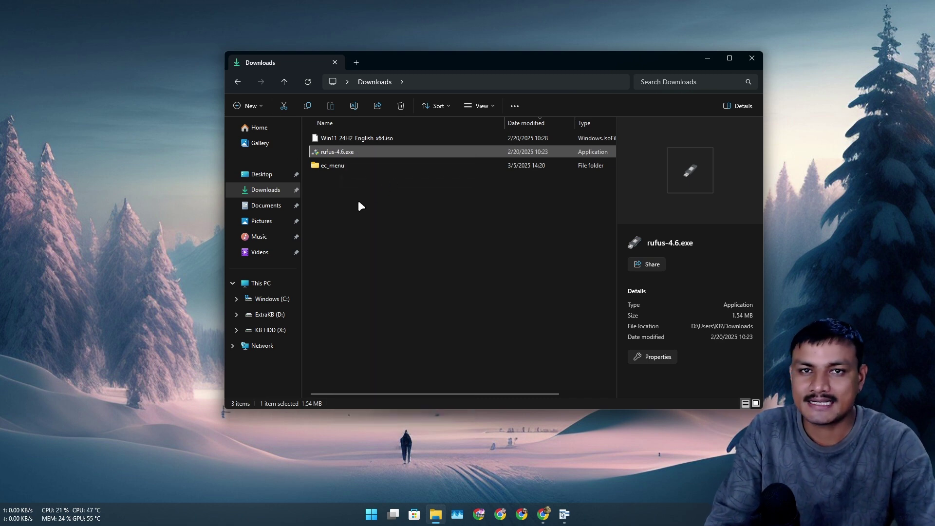
Remove rufus-4.6.exe from the firewall using its Delete From Firewall context menu entry
{"action": "right_click", "coordinate": [350, 149]}
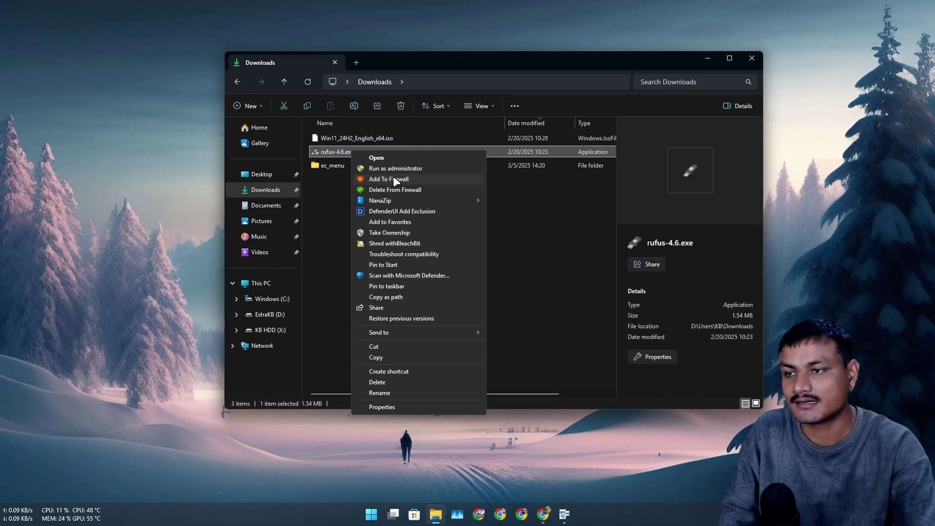
{"action": "left_click", "coordinate": [314, 157]}
{"action": "right_click", "coordinate": [343, 152]}
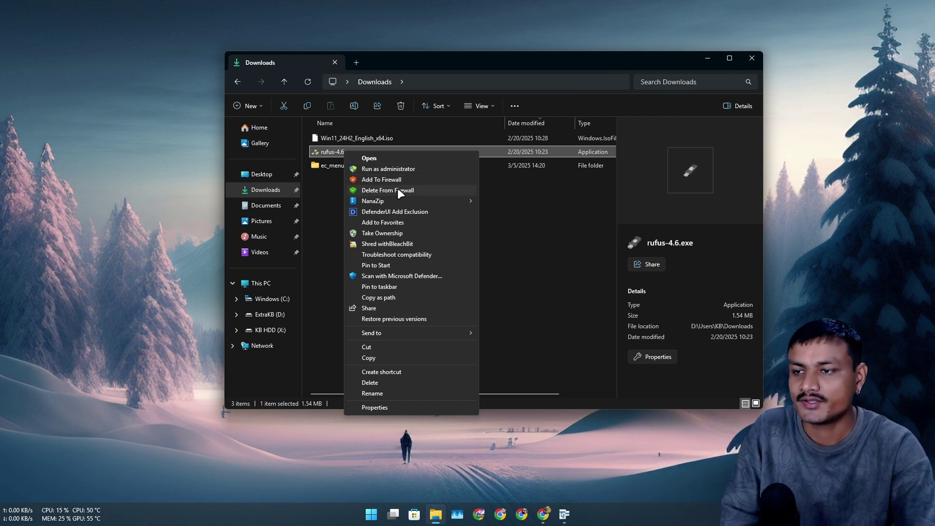
{"action": "left_click", "coordinate": [381, 190]}
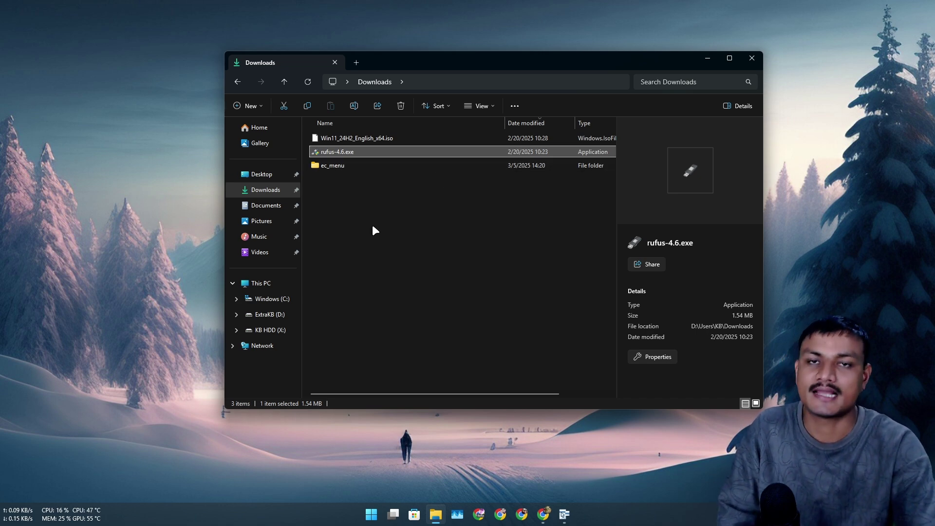
Switch to PowerToys Settings, look through the disabled modules on the Dashboard and enable File Locksmith
{"action": "key", "text": "alt+Tab"}
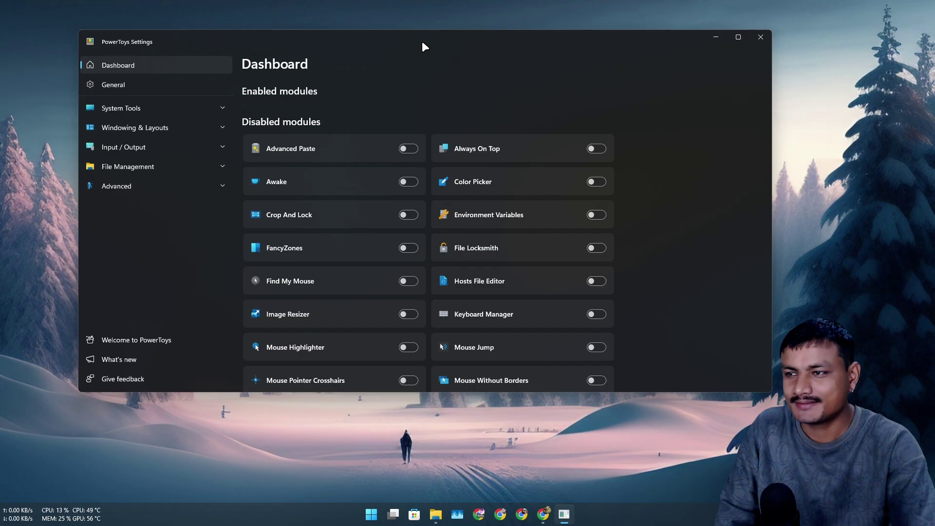
{"action": "mouse_move", "coordinate": [422, 41]}
{"action": "left_mouse_down"}
{"action": "mouse_move", "coordinate": [429, 37]}
{"action": "mouse_move", "coordinate": [421, 38]}
{"action": "left_mouse_up"}
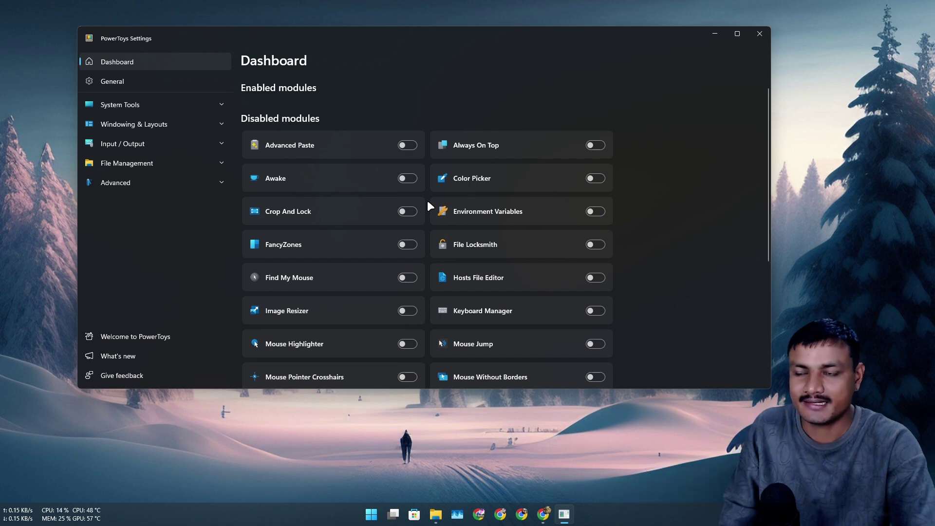
{"action": "scroll", "coordinate": [429, 200], "scroll_direction": "down", "scroll_amount": 2}
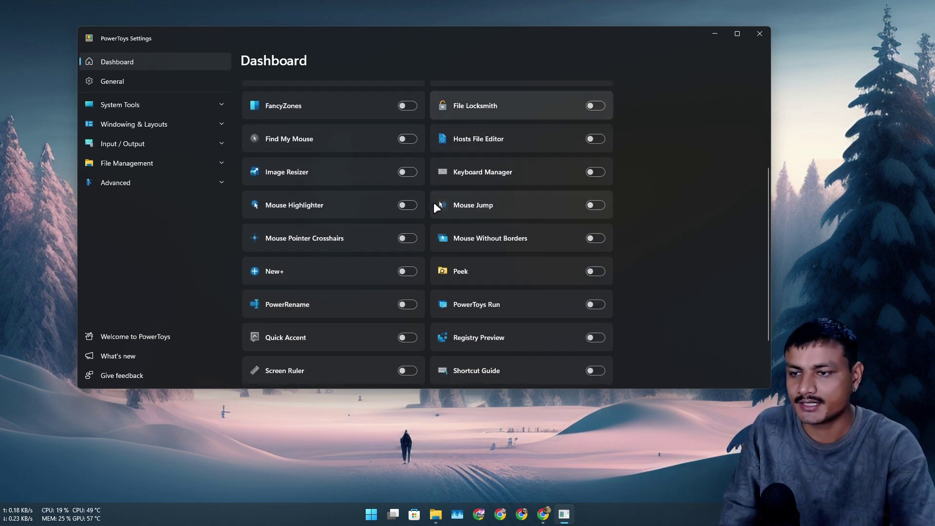
{"action": "scroll", "coordinate": [429, 232], "scroll_direction": "down", "scroll_amount": 1}
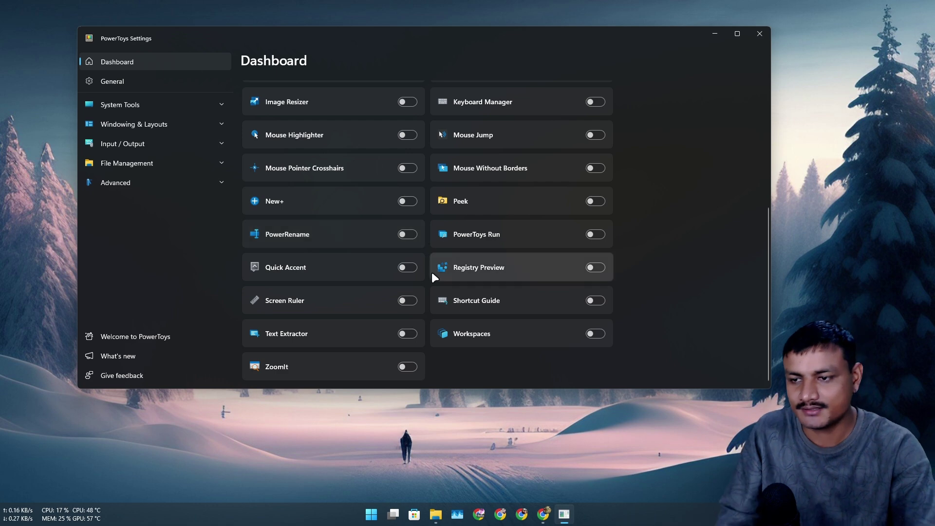
{"action": "scroll", "coordinate": [380, 312], "scroll_direction": "up", "scroll_amount": 3}
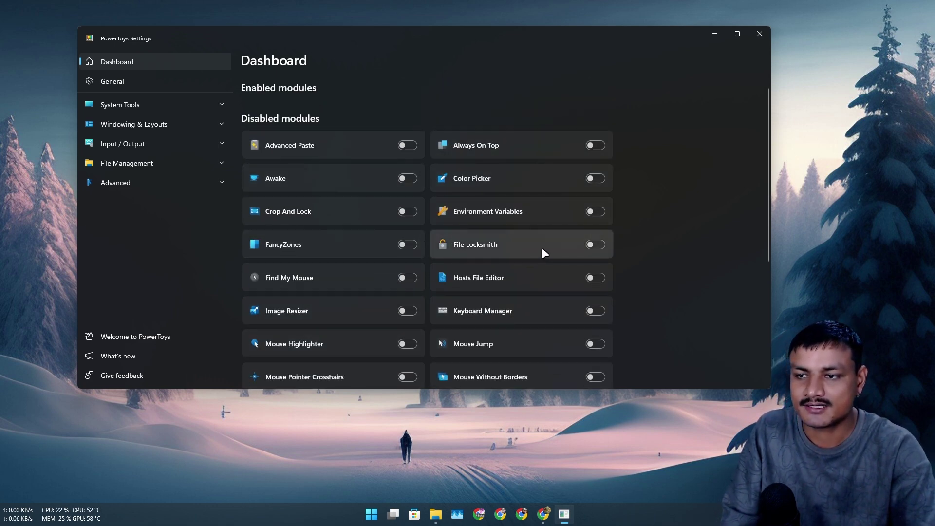
{"action": "left_click", "coordinate": [591, 243]}
Switch to File Explorer, check rufus-4.6.exe with Unlock with File Locksmith, then close File Locksmith and minimize File Explorer
{"action": "key", "text": "alt+Tab"}
{"action": "left_click_drag", "start_coordinate": [403, 244], "coordinate": [438, 86]}
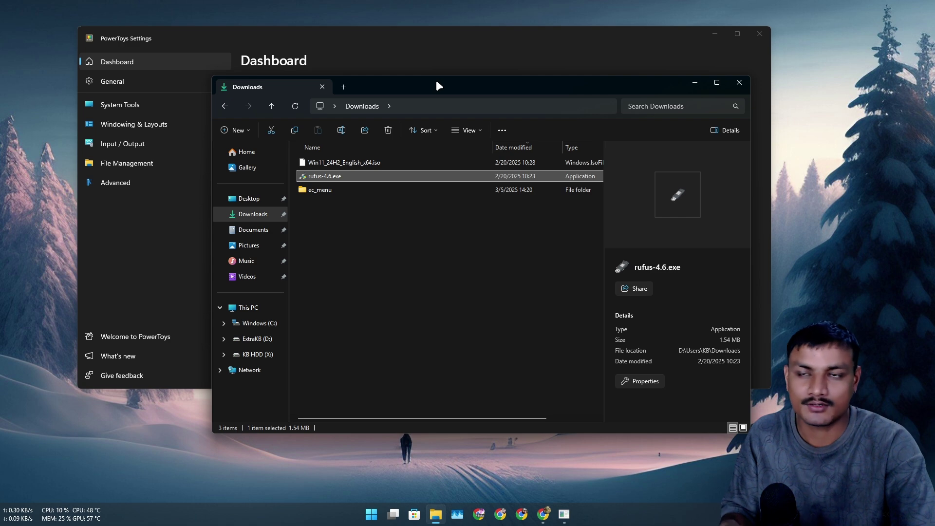
{"action": "left_click_drag", "start_coordinate": [437, 83], "coordinate": [461, 72]}
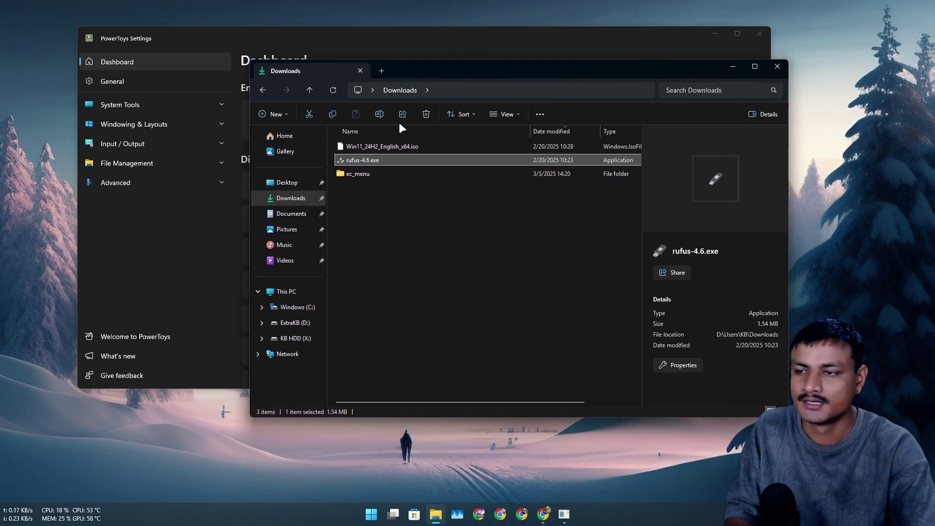
{"action": "right_click", "coordinate": [370, 161]}
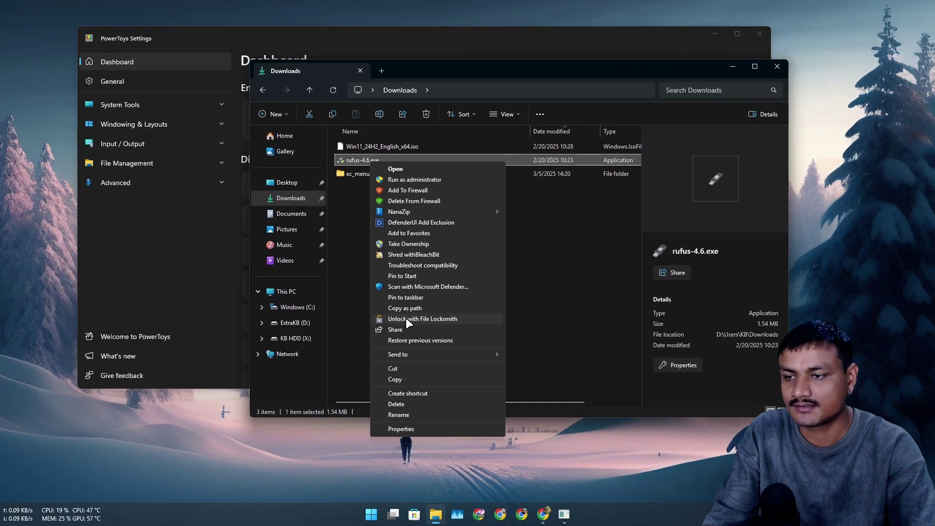
{"action": "left_click", "coordinate": [411, 253]}
{"action": "left_click_drag", "start_coordinate": [346, 55], "coordinate": [345, 55]}
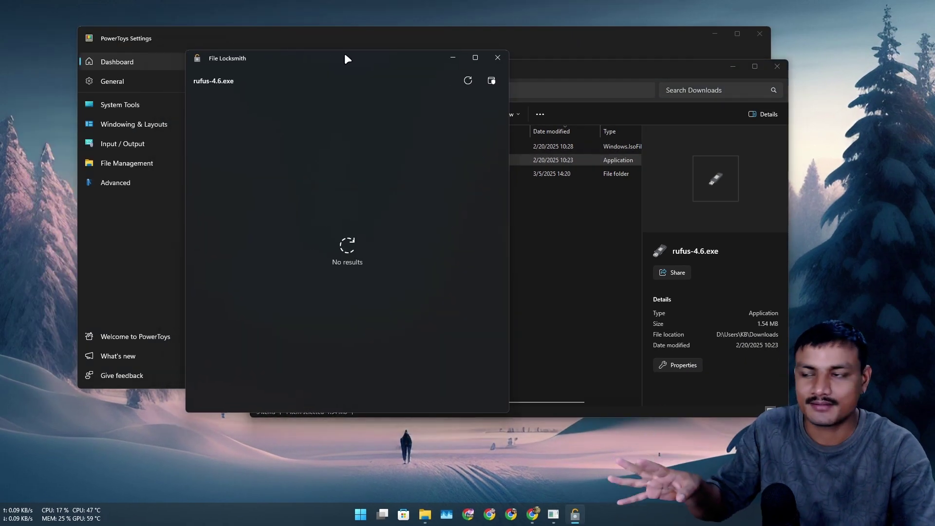
{"action": "left_click", "coordinate": [493, 59]}
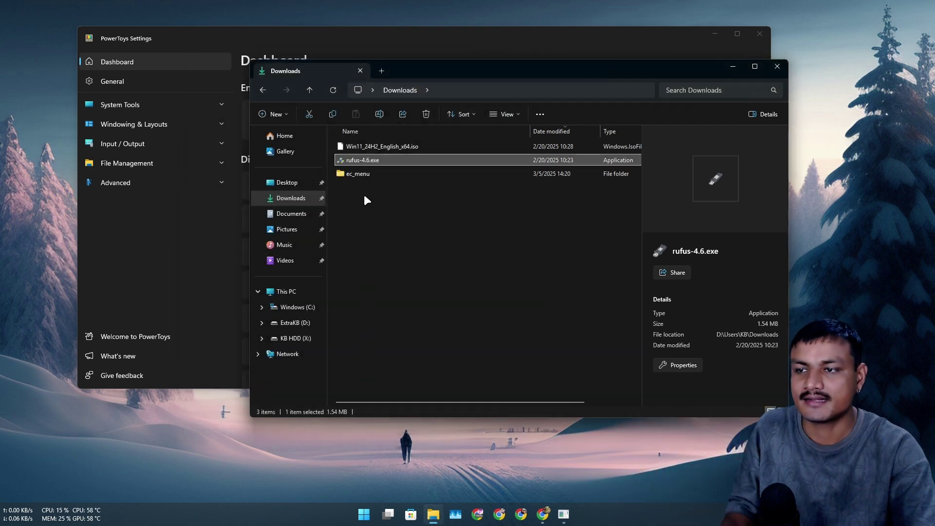
{"action": "left_click", "coordinate": [727, 71]}
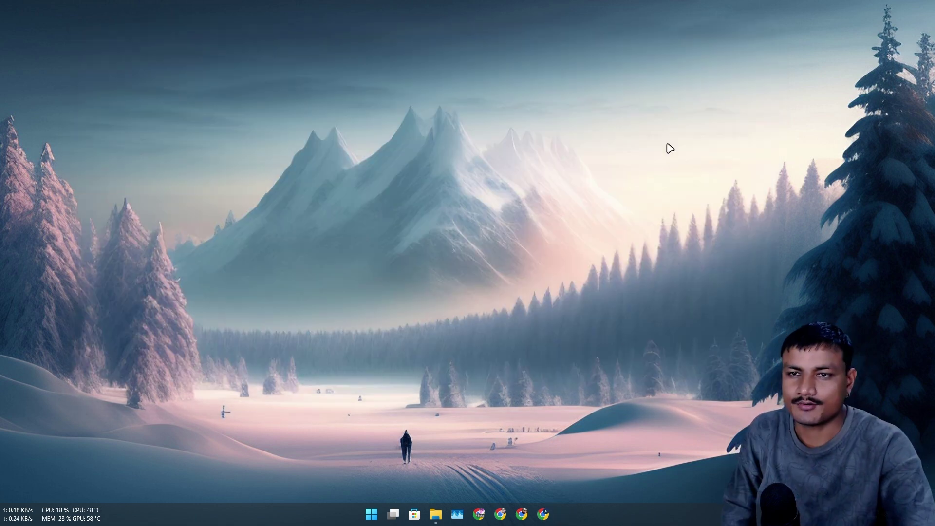
Open the Downloads folder in File Explorer, launch ContextMenuManager.NET.4.0.exe and minimize File Explorer
{"action": "left_click", "coordinate": [760, 33]}
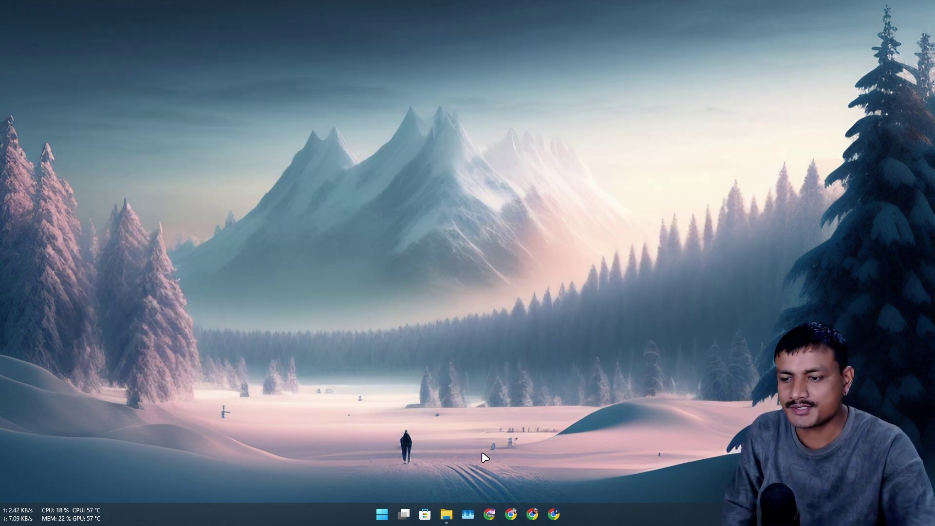
{"action": "left_click", "coordinate": [472, 458]}
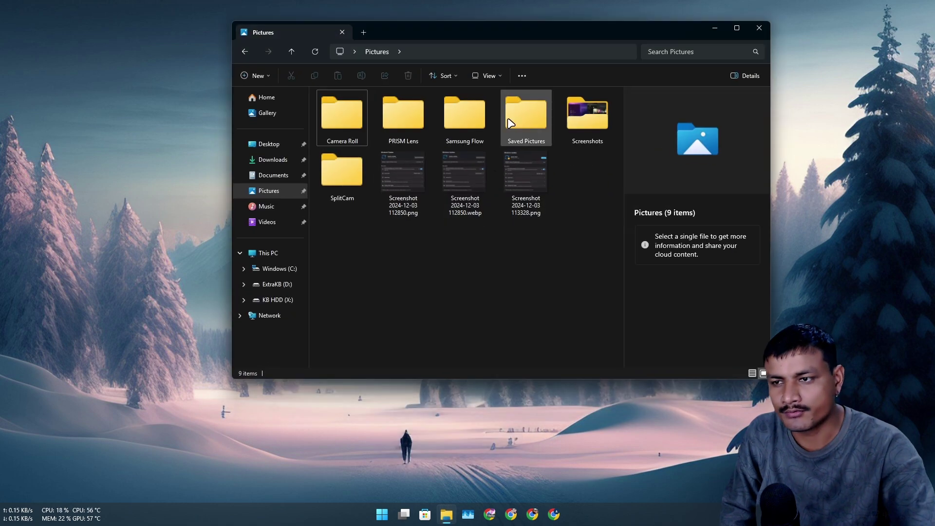
{"action": "left_click", "coordinate": [271, 164]}
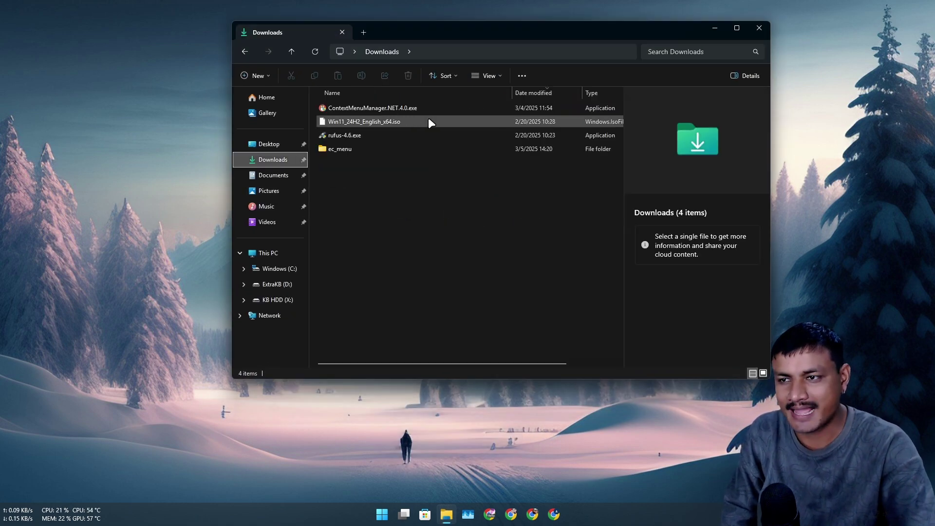
{"action": "mouse_move", "coordinate": [405, 109]}
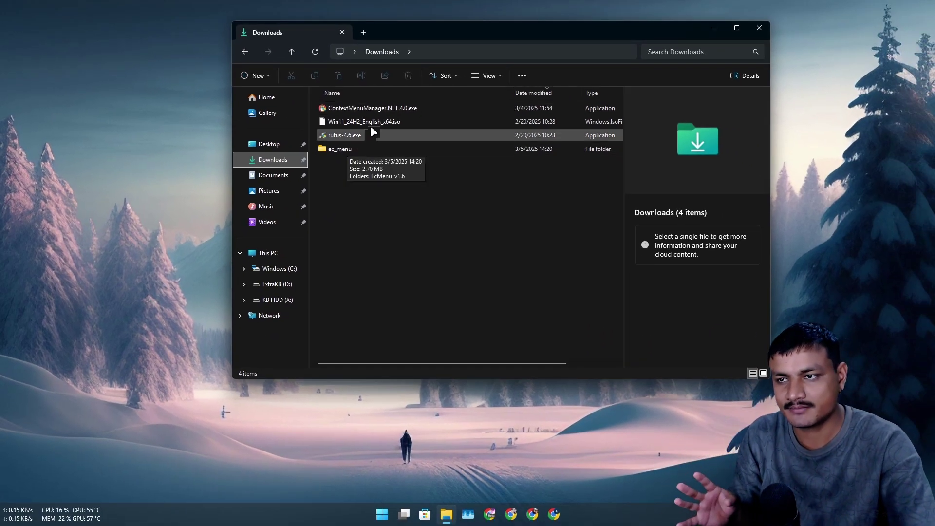
{"action": "left_click", "coordinate": [380, 109]}
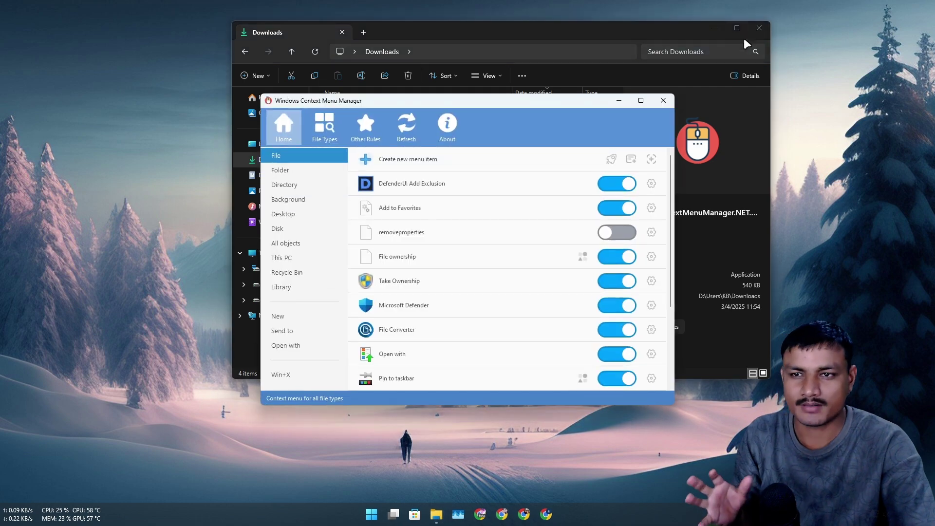
{"action": "left_click", "coordinate": [715, 31]}
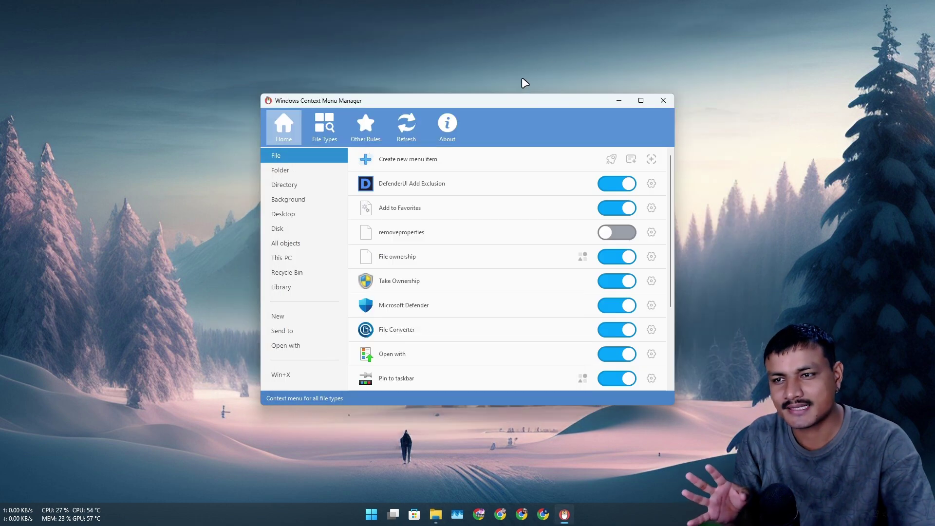
{"action": "left_click_drag", "start_coordinate": [503, 106], "coordinate": [487, 91]}
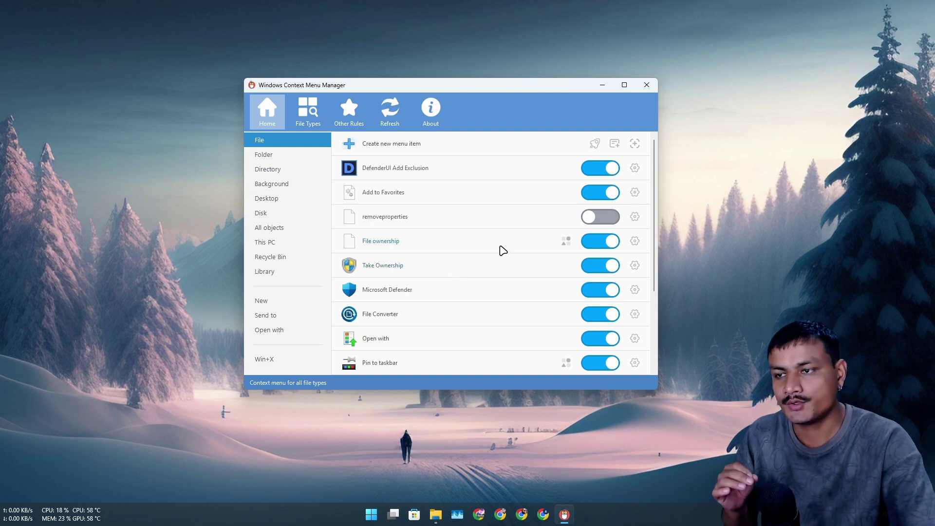
Review the context menu of ContextMenuManager.NET.4.0.exe in Downloads, then disable Add to Favorites for files in Windows Context Menu Manager
{"action": "right_click", "coordinate": [144, 166]}
{"action": "left_click", "coordinate": [436, 515]}
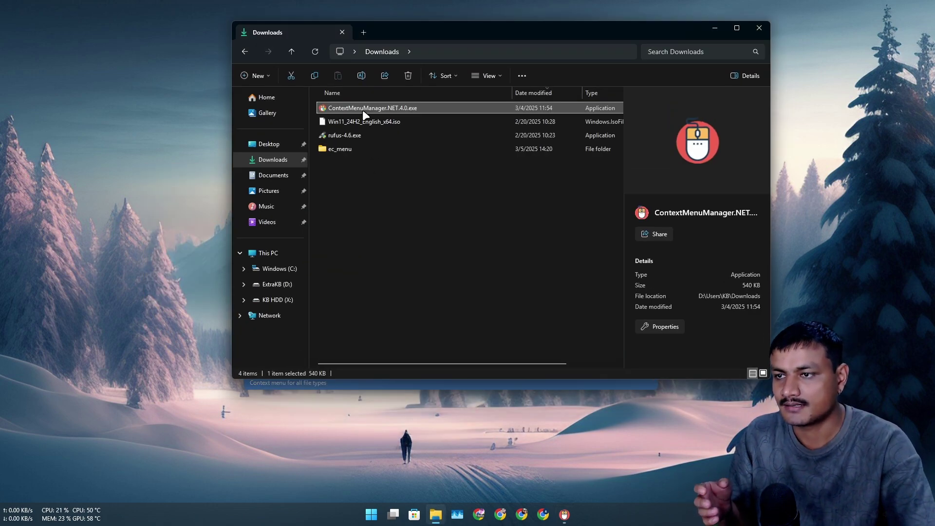
{"action": "right_click", "coordinate": [369, 108]}
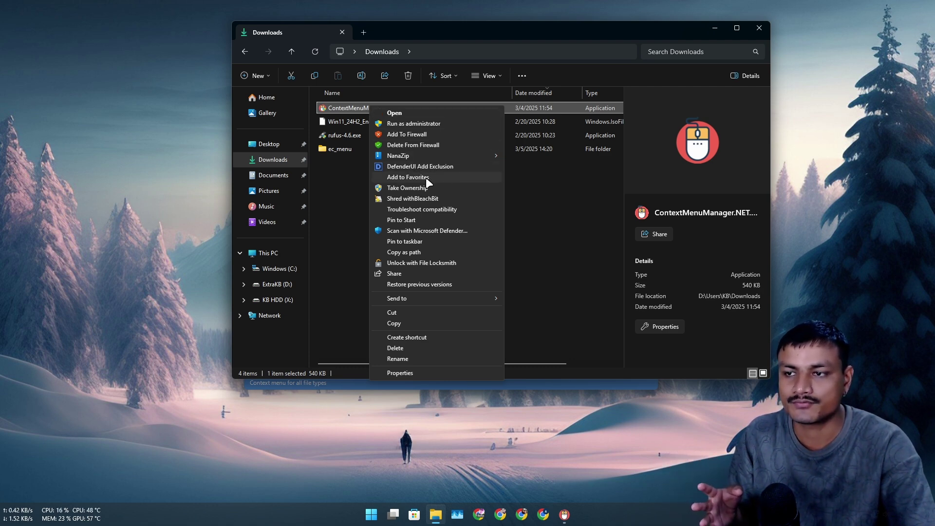
{"action": "left_click", "coordinate": [530, 30]}
{"action": "left_click_drag", "start_coordinate": [530, 29], "coordinate": [545, 244]}
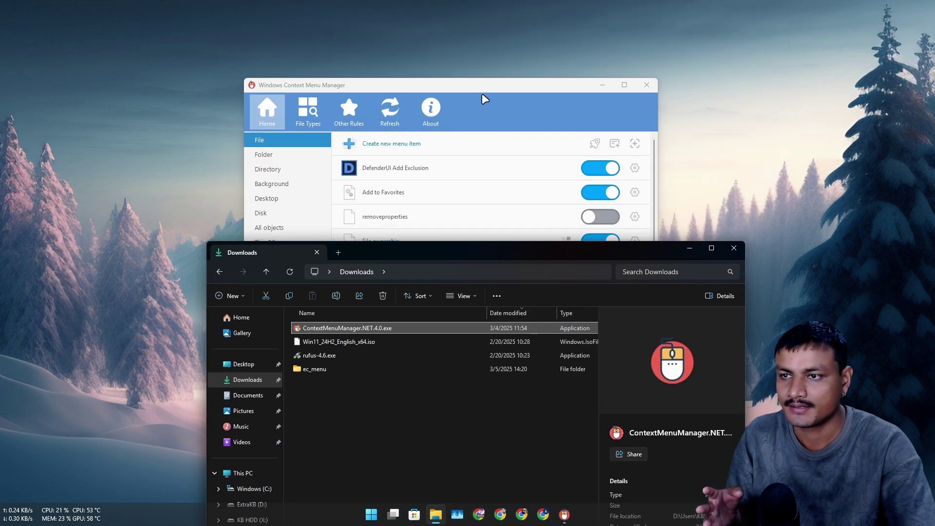
{"action": "left_click", "coordinate": [485, 99]}
{"action": "left_click", "coordinate": [601, 196]}
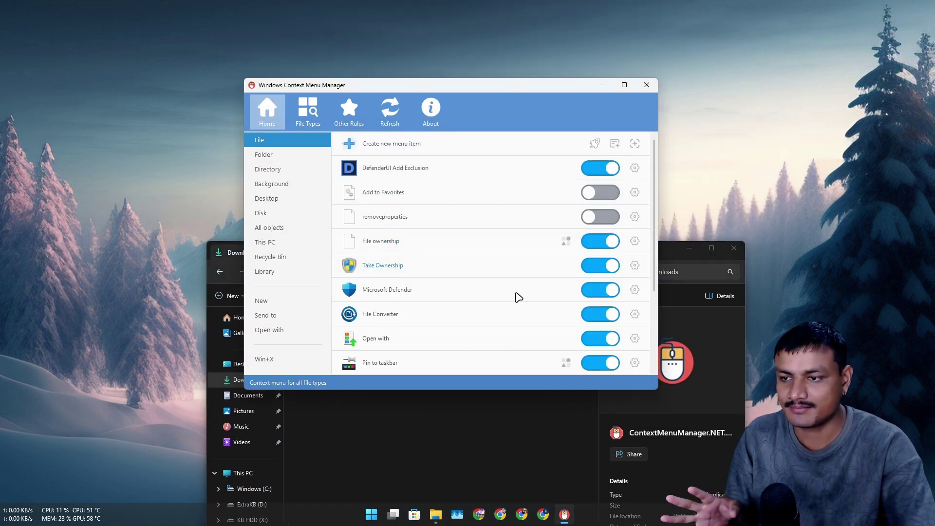
Recheck the context menu of ContextMenuManager.NET.4.0.exe, then disable DefenderUI Add Exclusion for files
{"action": "left_click", "coordinate": [436, 460]}
{"action": "right_click", "coordinate": [363, 329]}
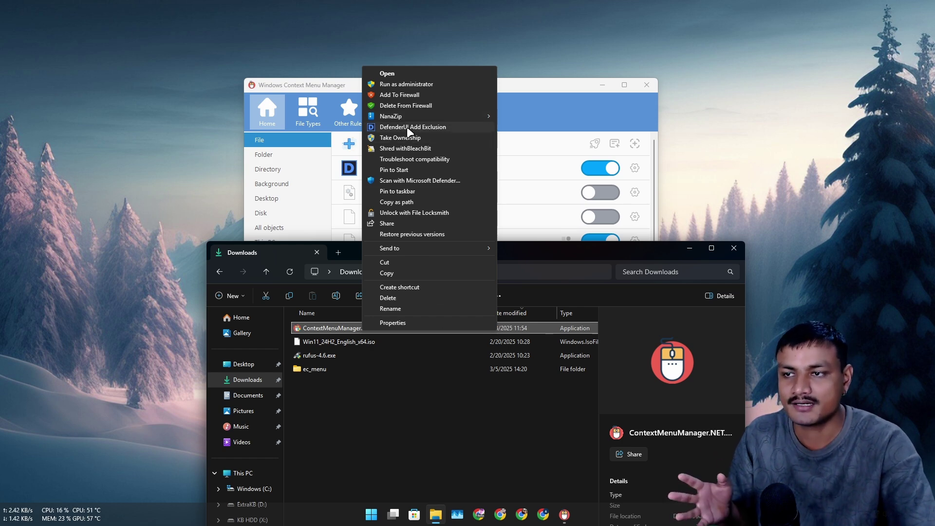
{"action": "left_click", "coordinate": [548, 88]}
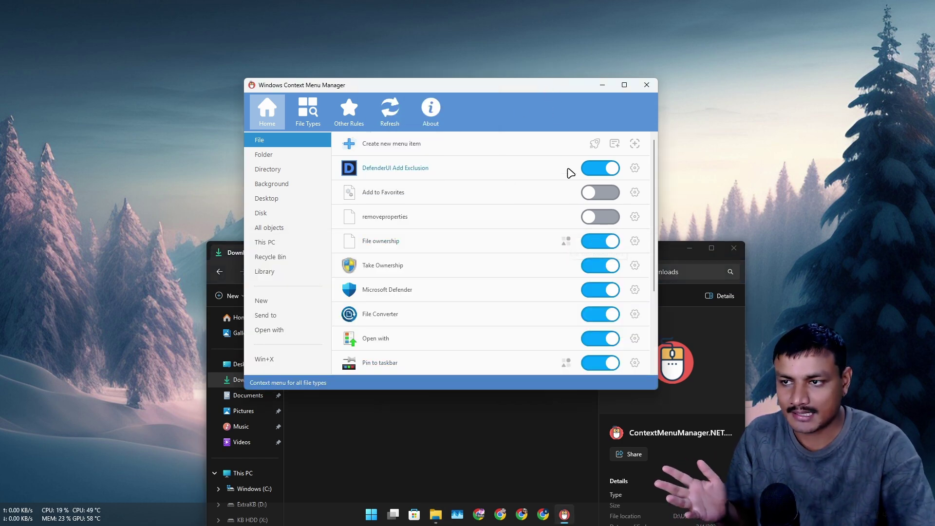
{"action": "left_click", "coordinate": [595, 171]}
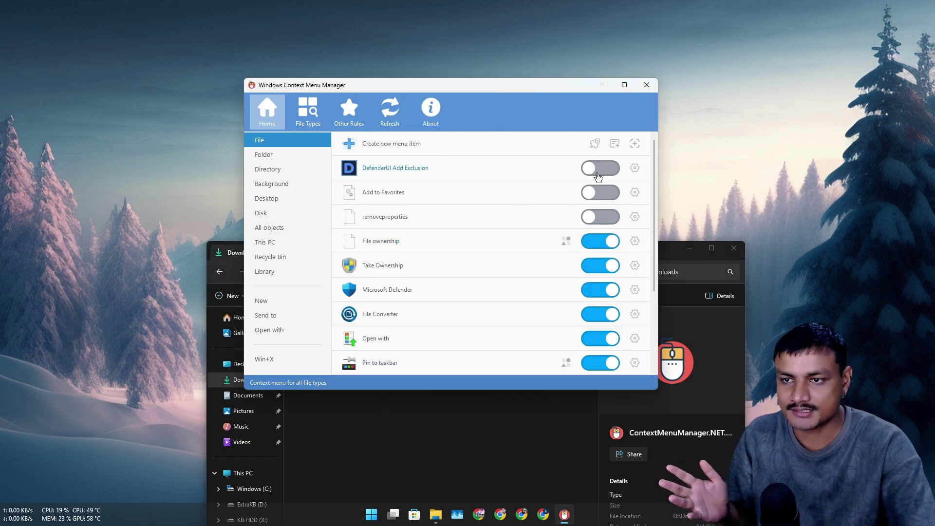
Examine the context menu of ContextMenuManager.NET.4.0.exe for the effect of disabling DefenderUI Add Exclusion
{"action": "left_click", "coordinate": [404, 446]}
{"action": "right_click", "coordinate": [341, 328]}
{"action": "right_click", "coordinate": [340, 324], "text": "shift"}
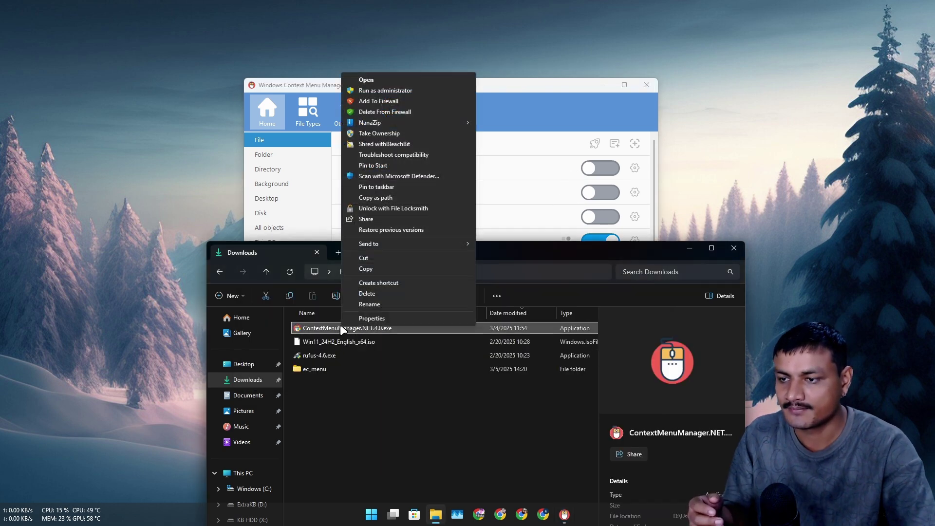
Return to Windows Context Menu Manager, browse the menu enhancements rules and enable Optimize Drives and Disk Cleanup for drives
{"action": "left_click", "coordinate": [539, 87]}
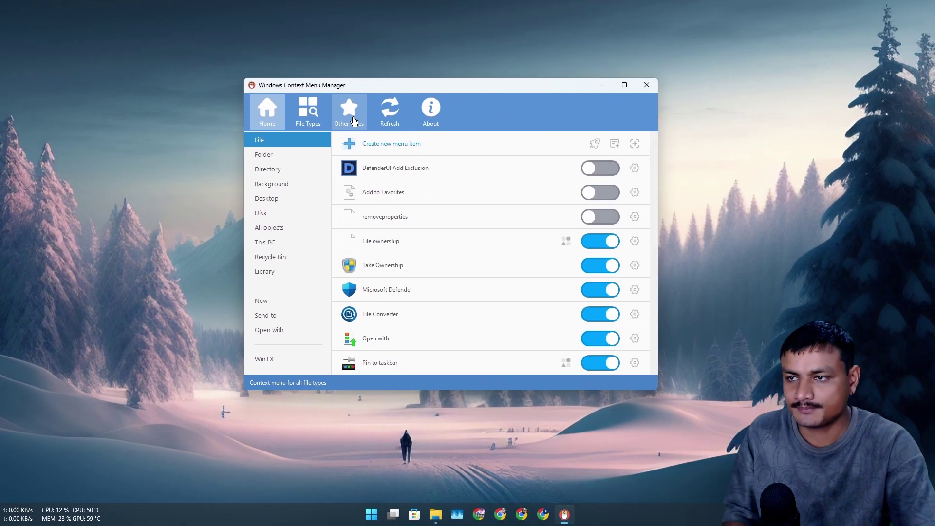
{"action": "left_click", "coordinate": [457, 142]}
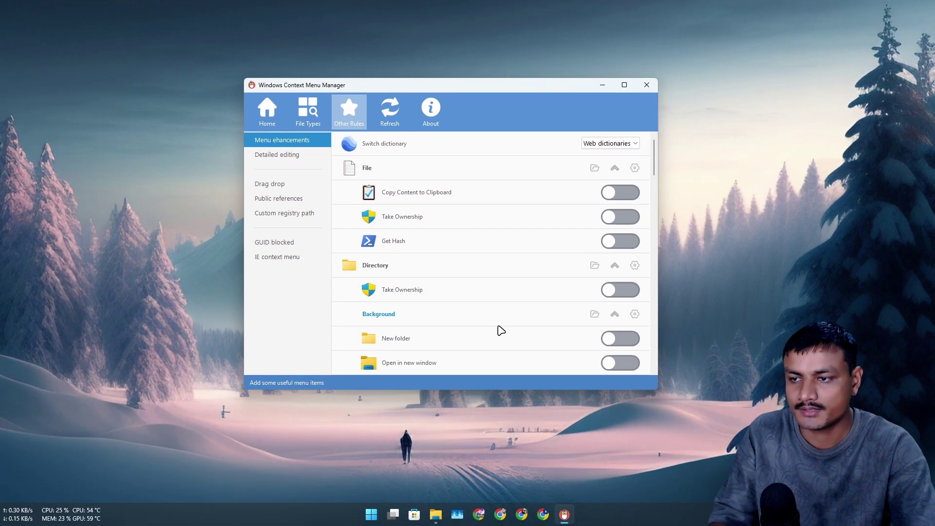
{"action": "scroll", "coordinate": [460, 219], "scroll_direction": "down", "scroll_amount": 3}
{"action": "scroll", "coordinate": [443, 224], "scroll_direction": "up", "scroll_amount": 1}
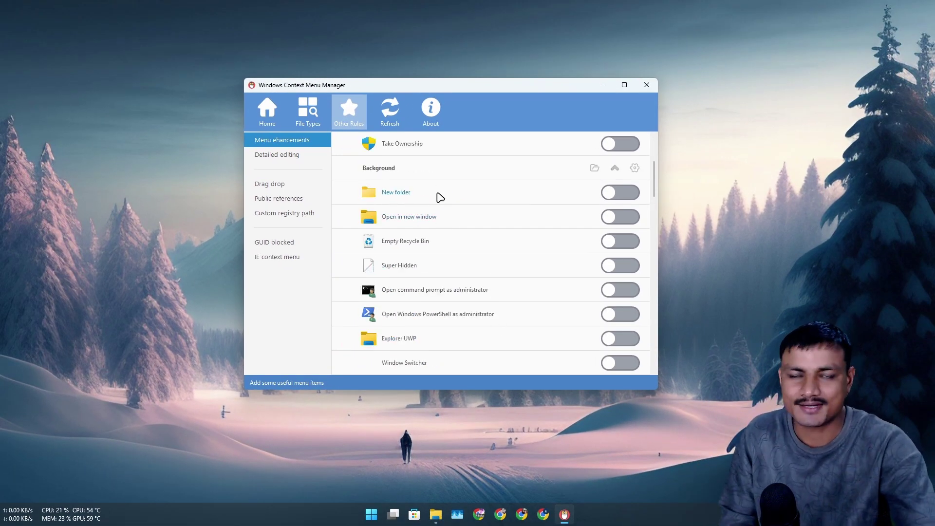
{"action": "scroll", "coordinate": [404, 287], "scroll_direction": "down", "scroll_amount": 5}
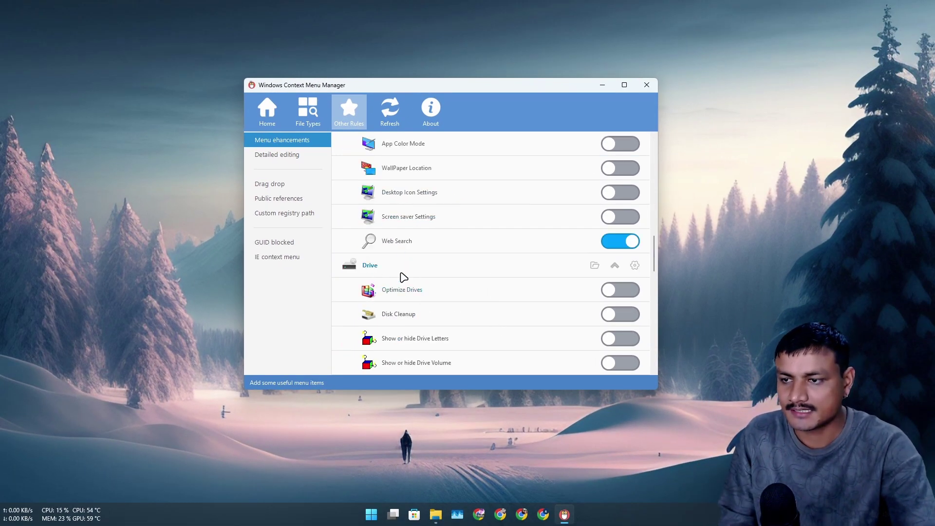
{"action": "scroll", "coordinate": [403, 277], "scroll_direction": "down", "scroll_amount": 1}
{"action": "left_click", "coordinate": [615, 266]}
Open This PC in File Explorer, optimize the Windows (C:) drive through its Optimize Drives context menu entry, and close Optimize Drives
{"action": "key", "text": "super+e"}
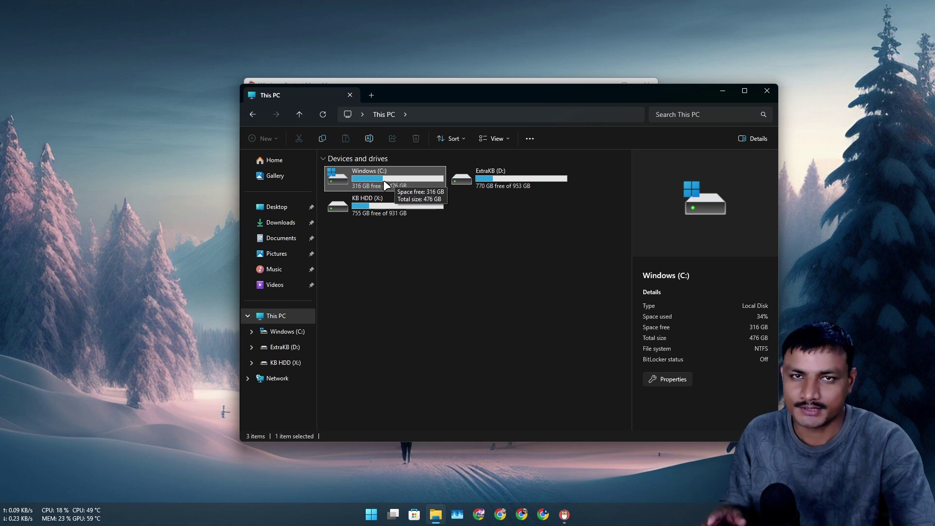
{"action": "right_click", "coordinate": [368, 176]}
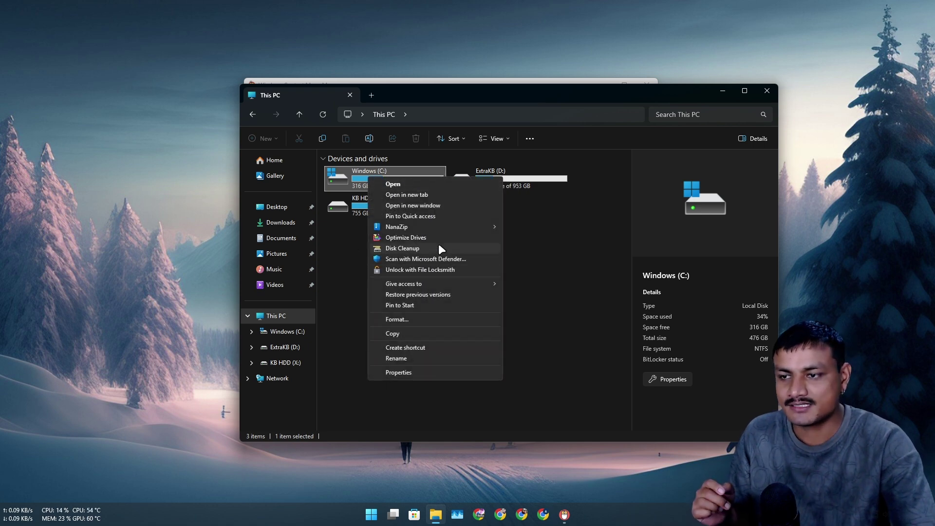
{"action": "left_click", "coordinate": [405, 238]}
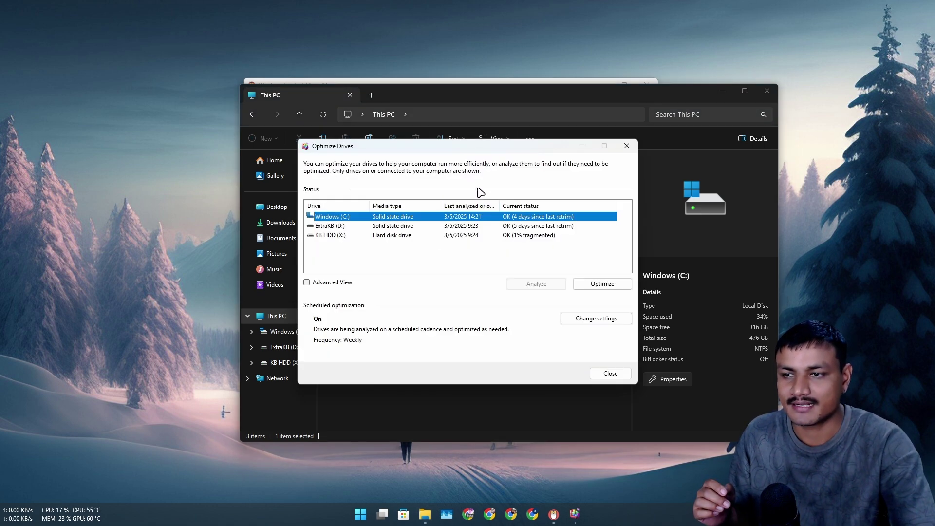
{"action": "left_click_drag", "start_coordinate": [465, 113], "coordinate": [464, 107]}
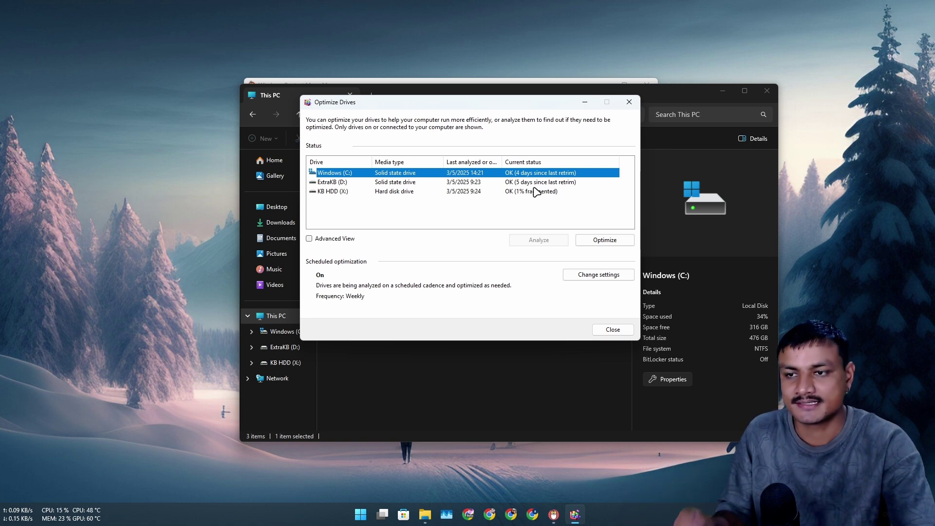
{"action": "left_click", "coordinate": [605, 239]}
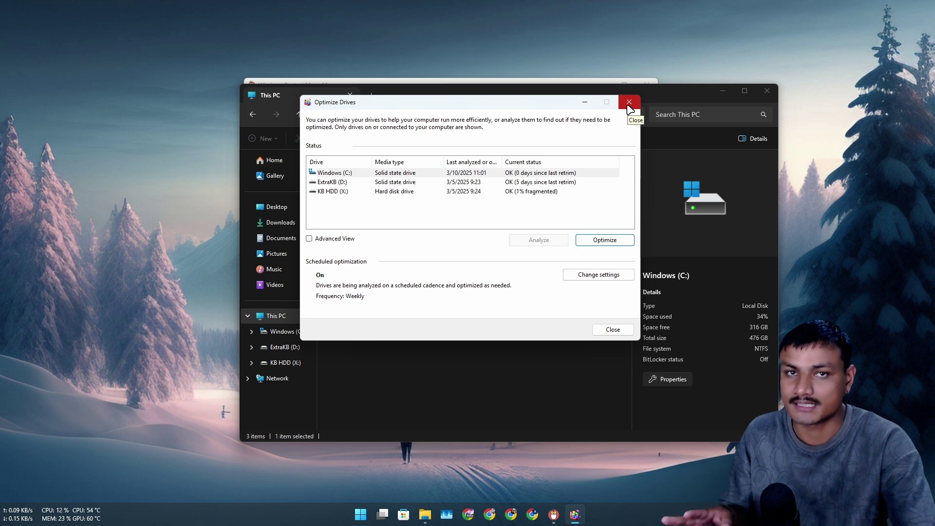
{"action": "left_click", "coordinate": [629, 104]}
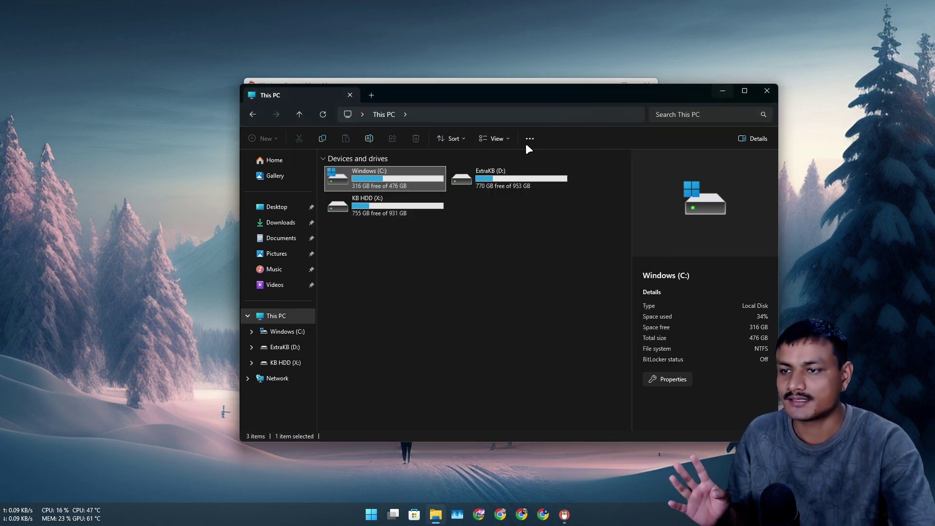
Open the properties of the Windows (C:) drive and view its Tools page
{"action": "right_click", "coordinate": [379, 176]}
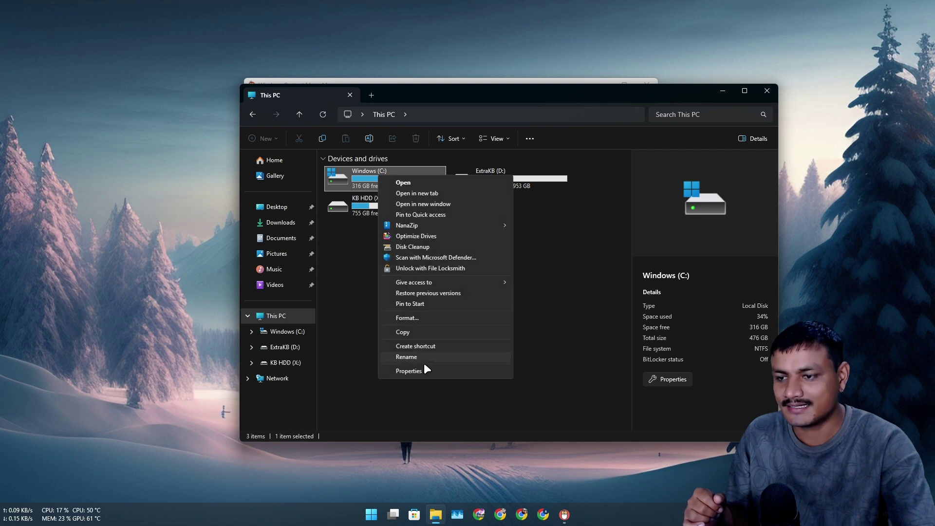
{"action": "left_click", "coordinate": [423, 371]}
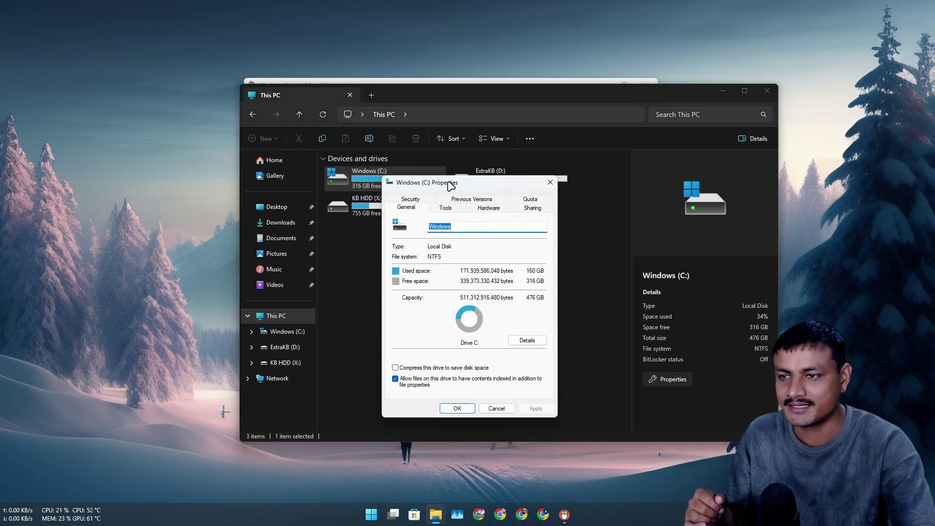
{"action": "left_click_drag", "start_coordinate": [452, 186], "coordinate": [440, 131]}
{"action": "left_click", "coordinate": [434, 154]}
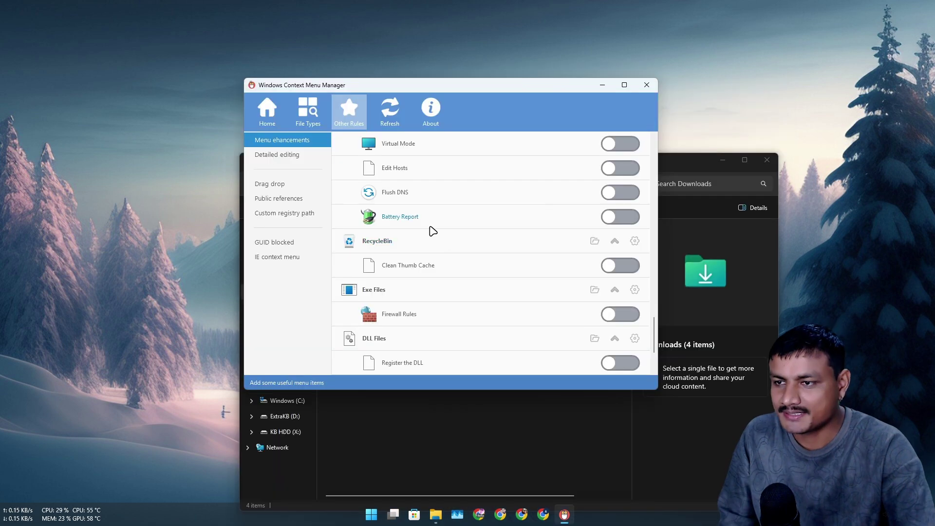
Enable Flush DNS for This PC in the menu enhancements and look over the other This PC entries
{"action": "scroll", "coordinate": [429, 233], "scroll_direction": "up", "scroll_amount": 1}
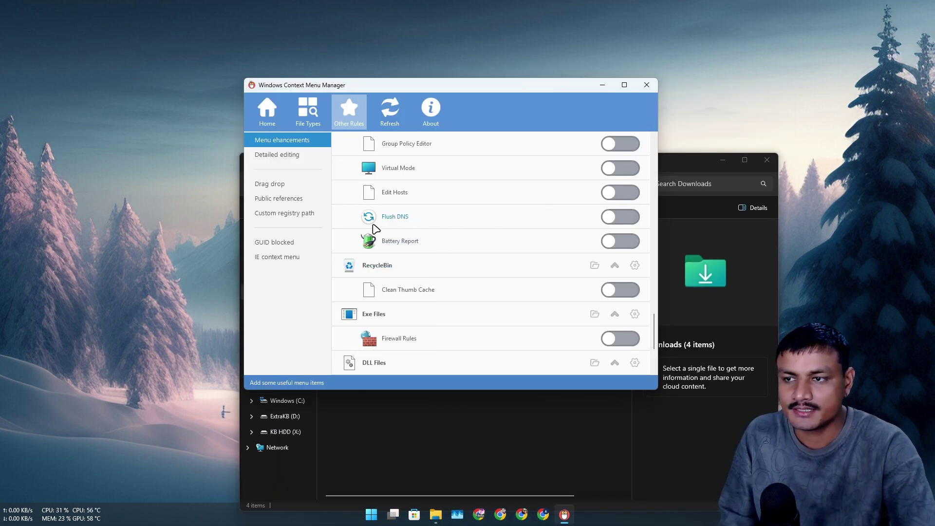
{"action": "left_click", "coordinate": [618, 218]}
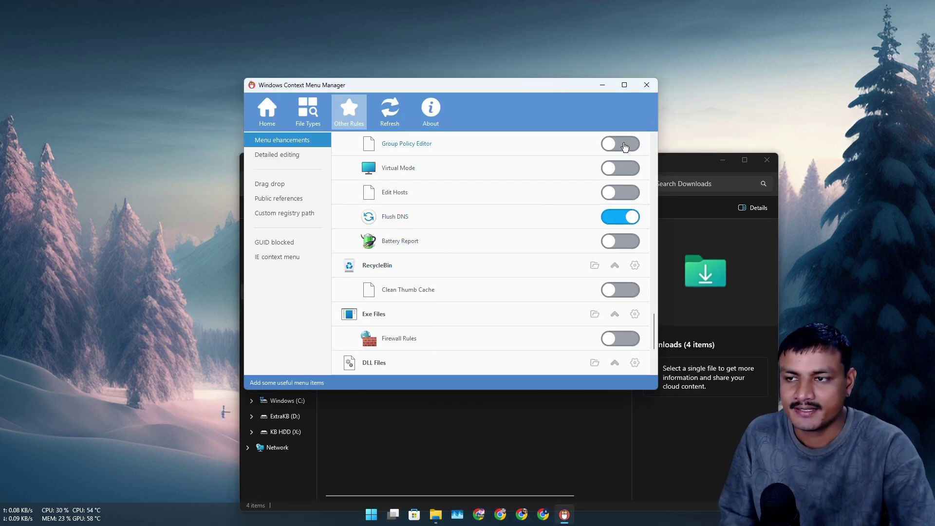
{"action": "scroll", "coordinate": [492, 230], "scroll_direction": "up", "scroll_amount": 3}
{"action": "scroll", "coordinate": [484, 288], "scroll_direction": "down", "scroll_amount": 1}
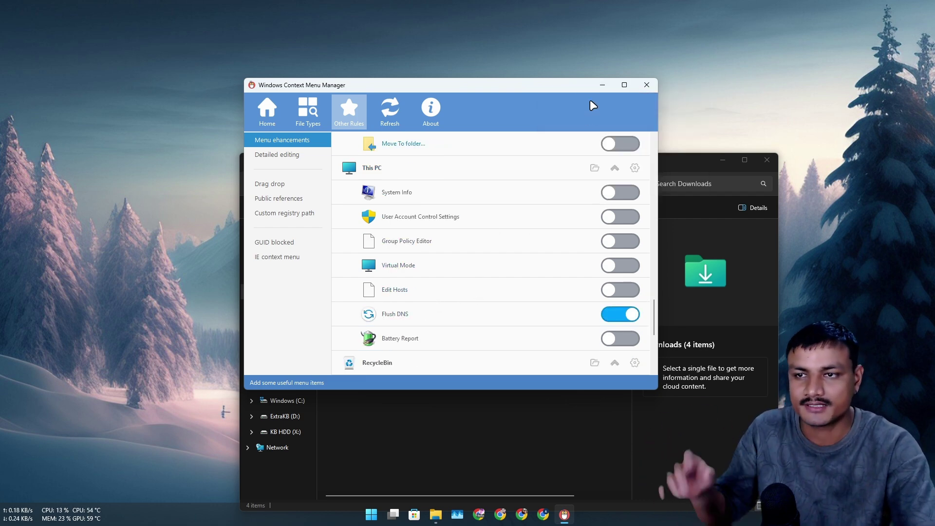
Minimize Windows Context Menu Manager and check the context menu of This PC in File Explorer
{"action": "left_click", "coordinate": [602, 86]}
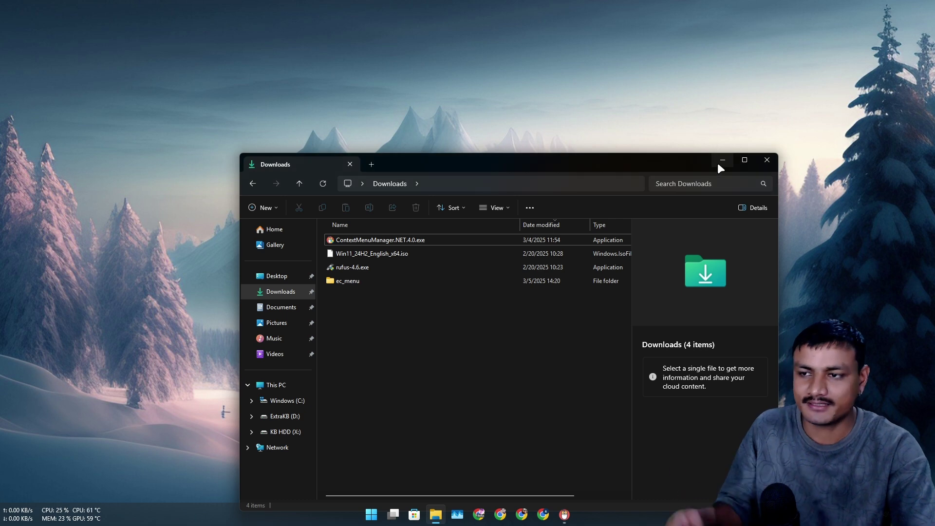
{"action": "left_click", "coordinate": [719, 164]}
{"action": "key", "text": "alt+Tab"}
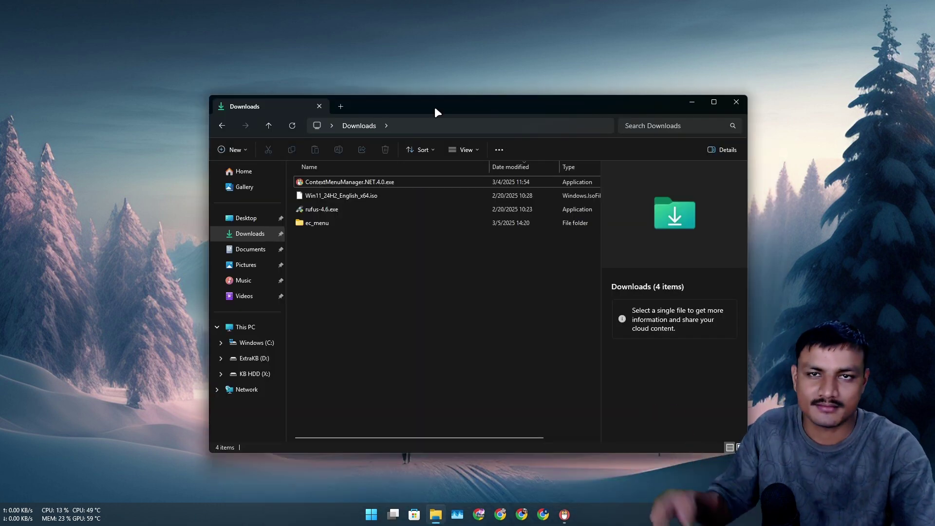
{"action": "right_click", "coordinate": [243, 328]}
{"action": "left_click", "coordinate": [241, 330]}
{"action": "right_click", "coordinate": [238, 330]}
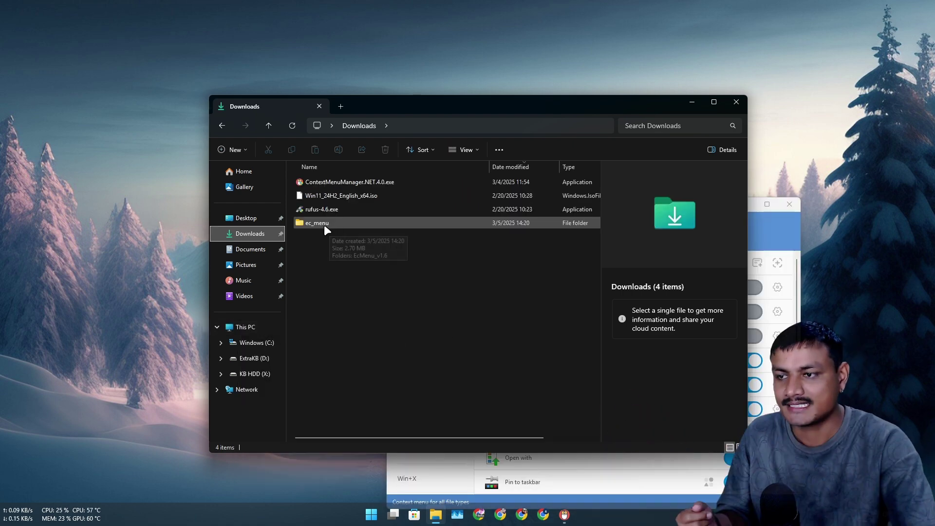
Launch EcMenu_x64.exe from the ec_menu folder to view Easy Context Menu, close it and return to Windows Context Menu Manager
{"action": "double_click", "coordinate": [323, 225]}
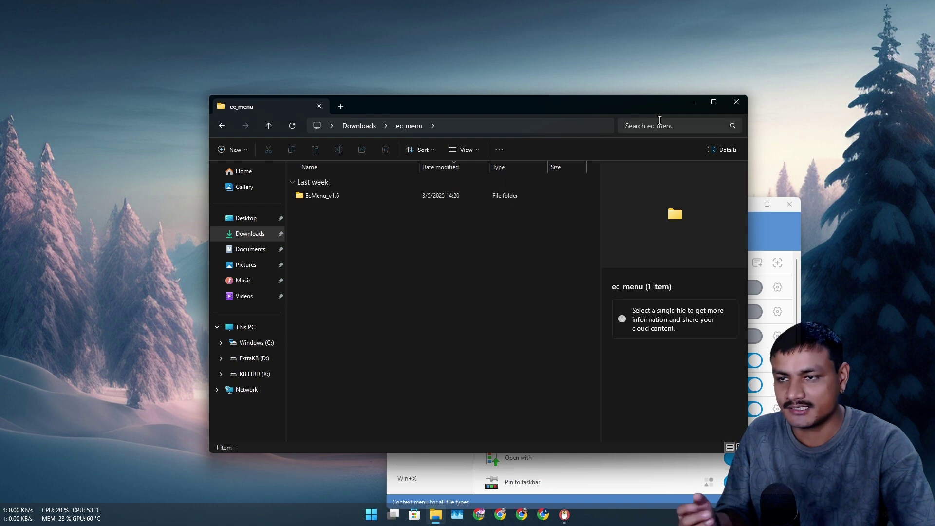
{"action": "double_click", "coordinate": [350, 195]}
{"action": "double_click", "coordinate": [441, 194]}
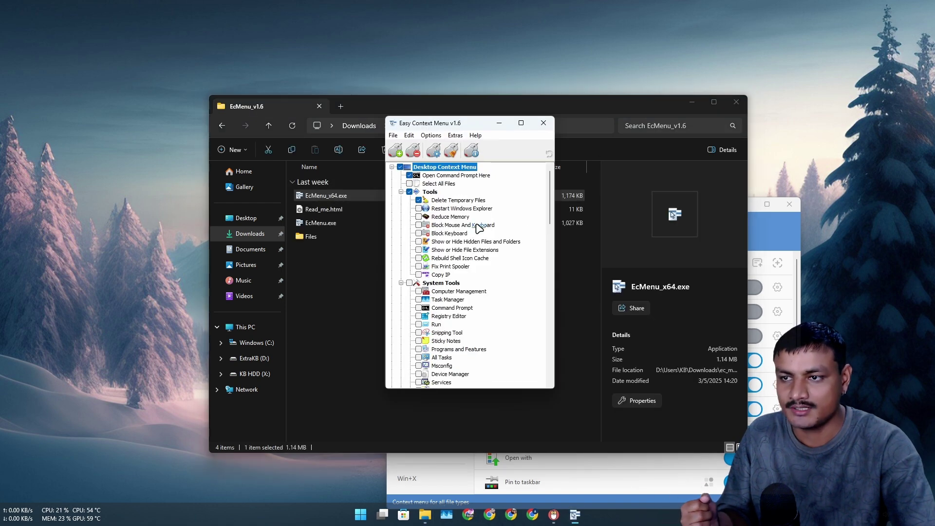
{"action": "left_click", "coordinate": [544, 124]}
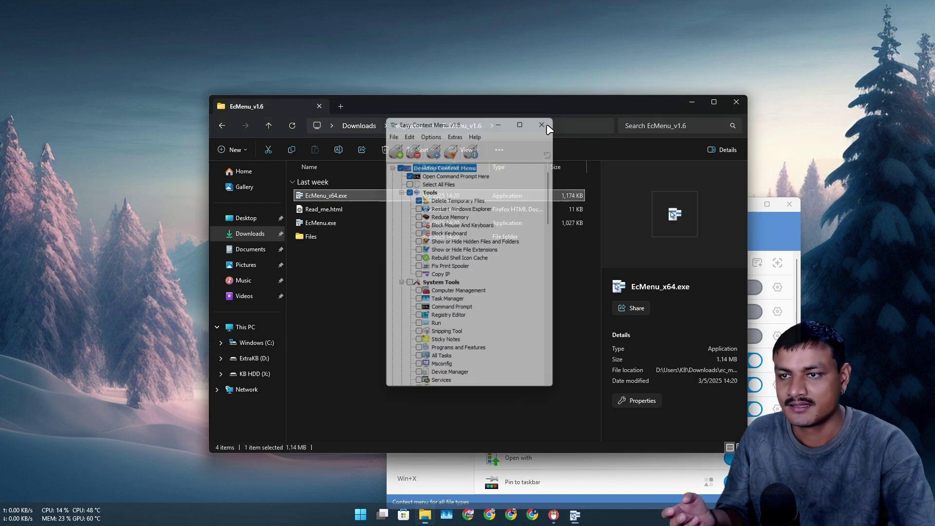
{"action": "left_click", "coordinate": [692, 102]}
{"action": "left_click_drag", "start_coordinate": [620, 209], "coordinate": [493, 44]}
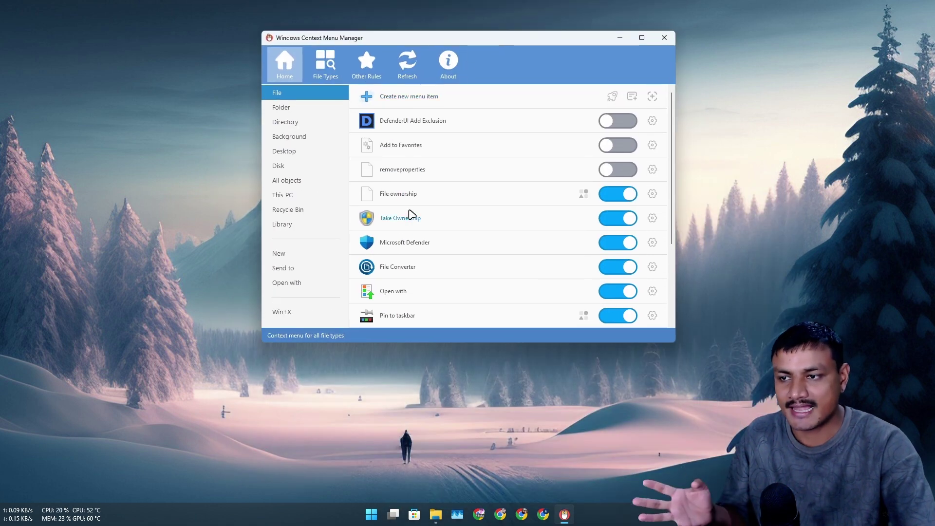